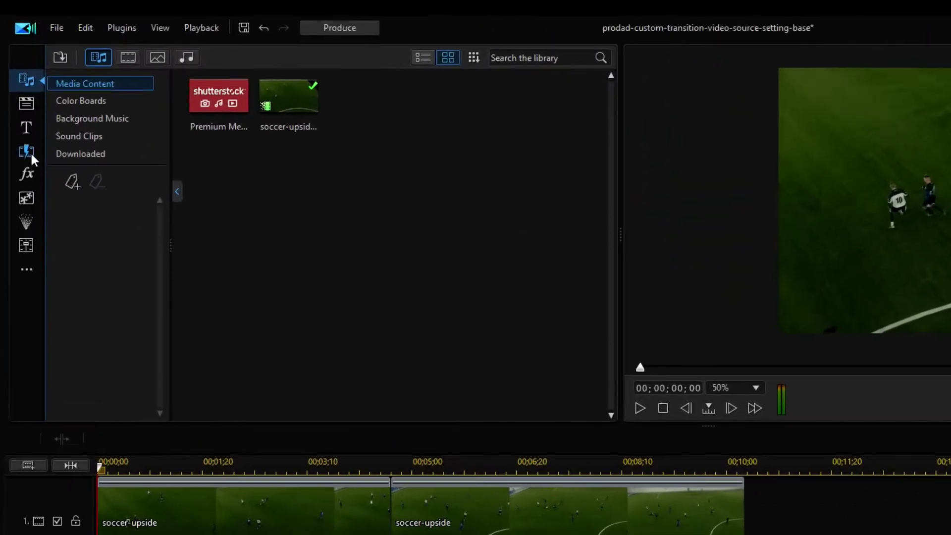
# Add the Adorage Transition from the proDAD category between the two soccer-upside clips on video track 1.
pyautogui.click(17, 103)
pyautogui.click(94, 418)
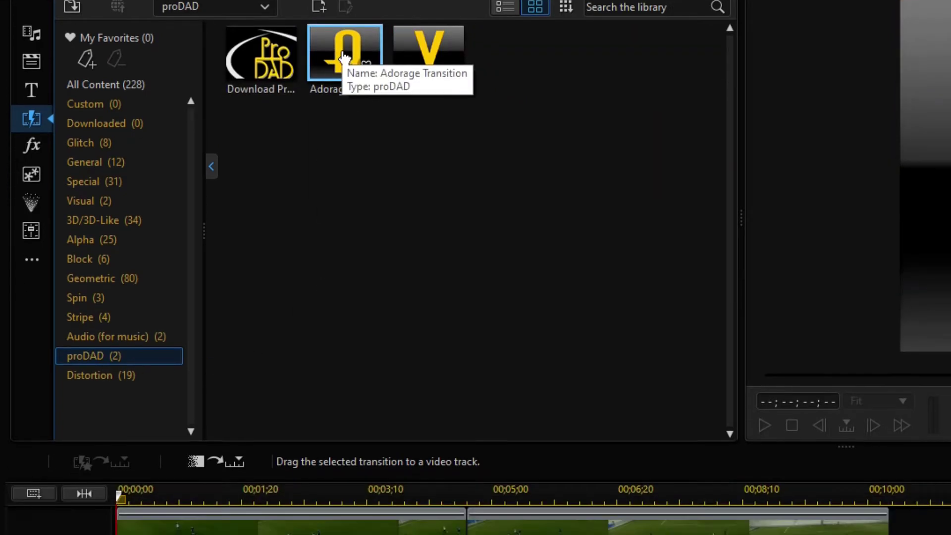
pyautogui.moveTo(337, 131); pyautogui.dragTo(445, 475)
pyautogui.moveTo(446, 59); pyautogui.dragTo(459, 224)
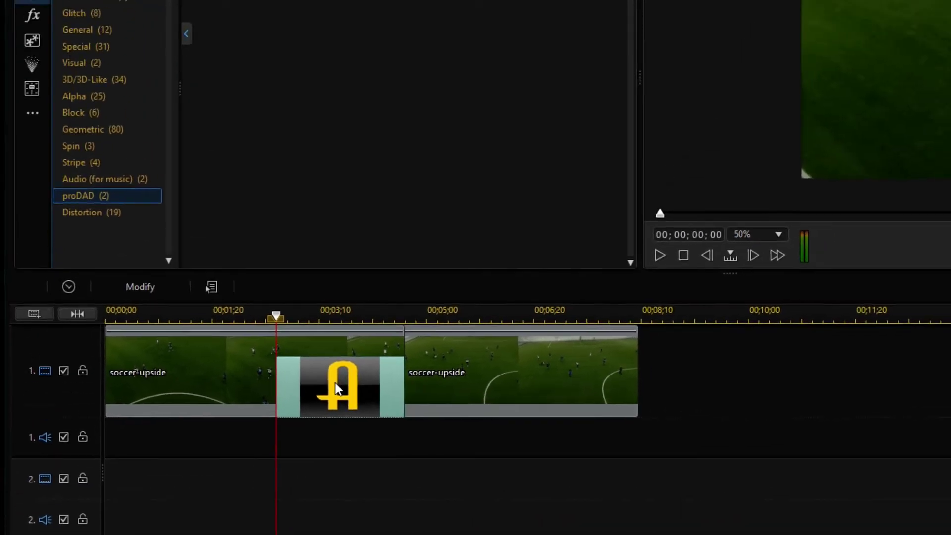
# Set the Adorage transition's behavior to Cross and open its stand-alone effect editor.
pyautogui.rightClick(385, 220)
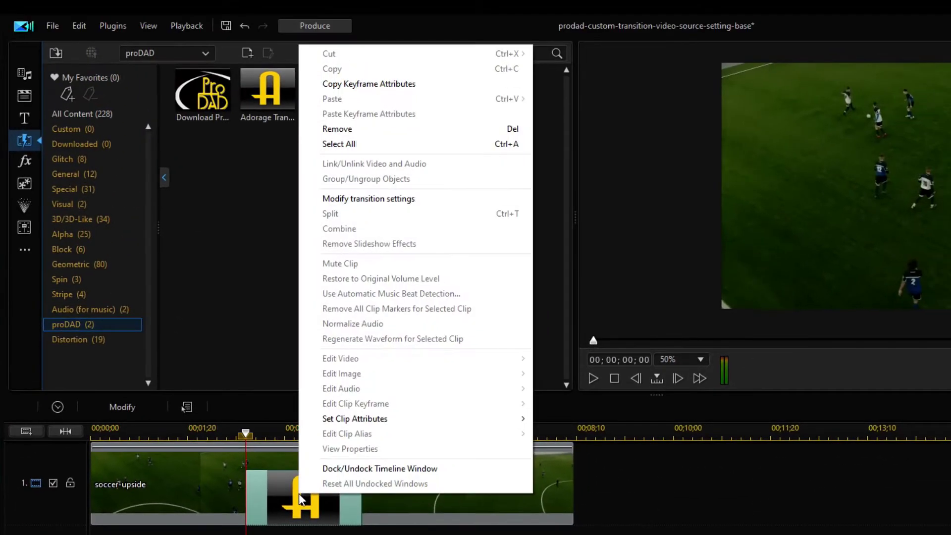
pyautogui.click(413, 208)
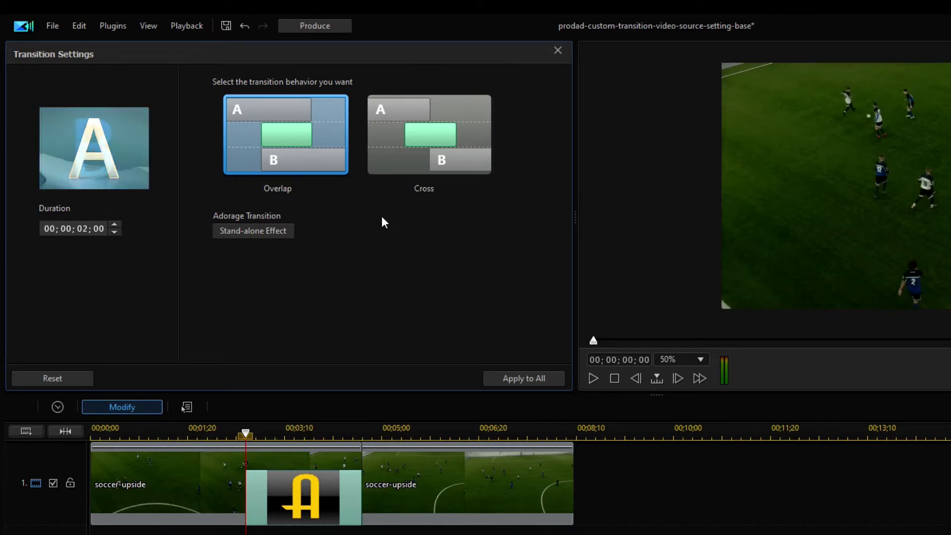
pyautogui.click(418, 143)
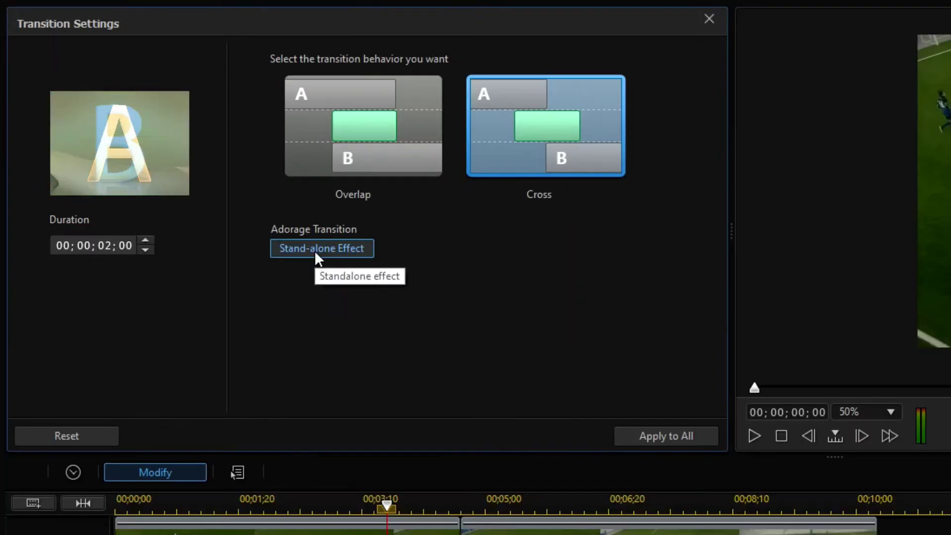
pyautogui.click(318, 249)
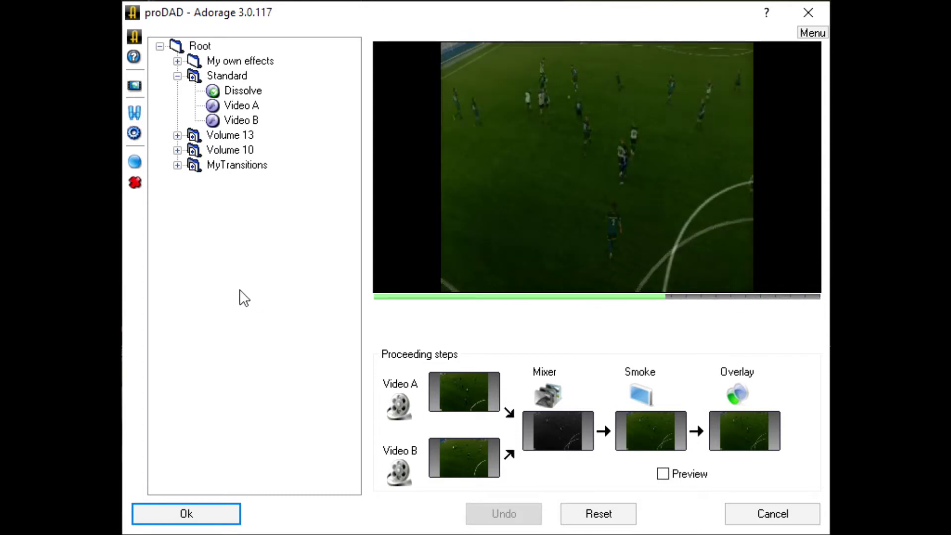
# Create an effect group named MyTransitionGroup and move it below MyTransitions at the Root level.
pyautogui.rightClick(185, 223)
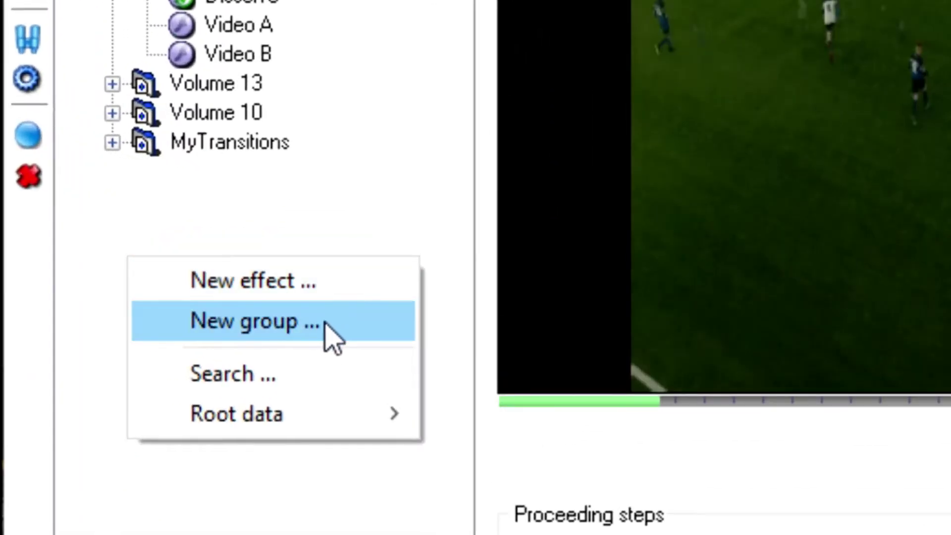
pyautogui.click(314, 326)
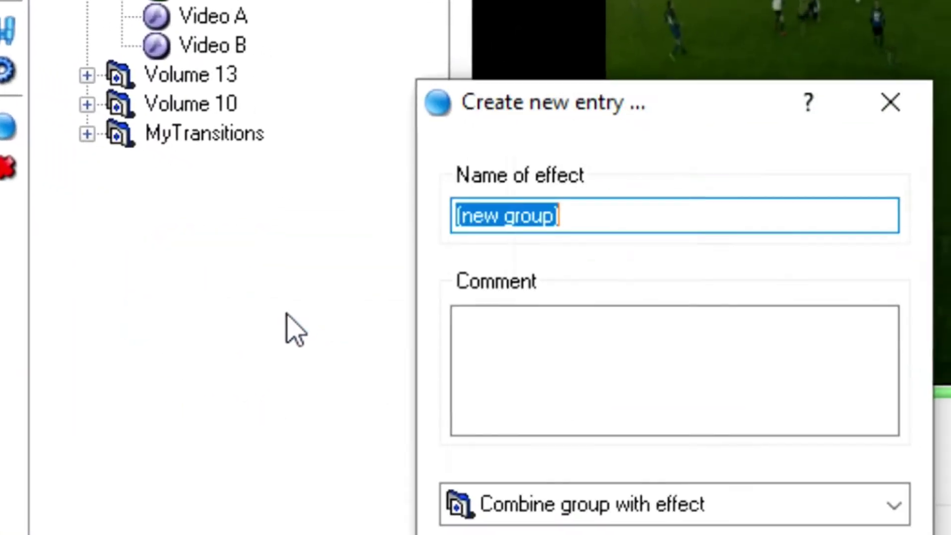
pyautogui.write('MyTransitionGroup')
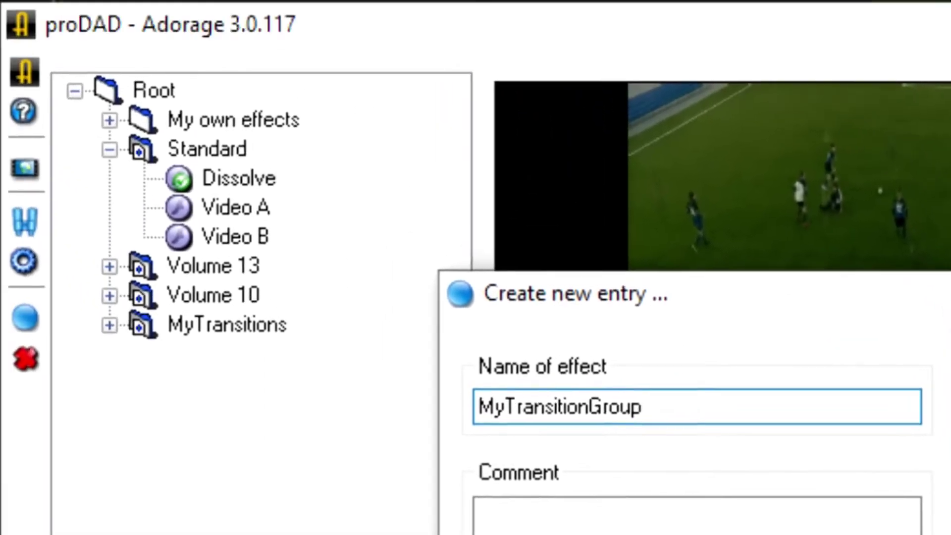
pyautogui.press('Return')
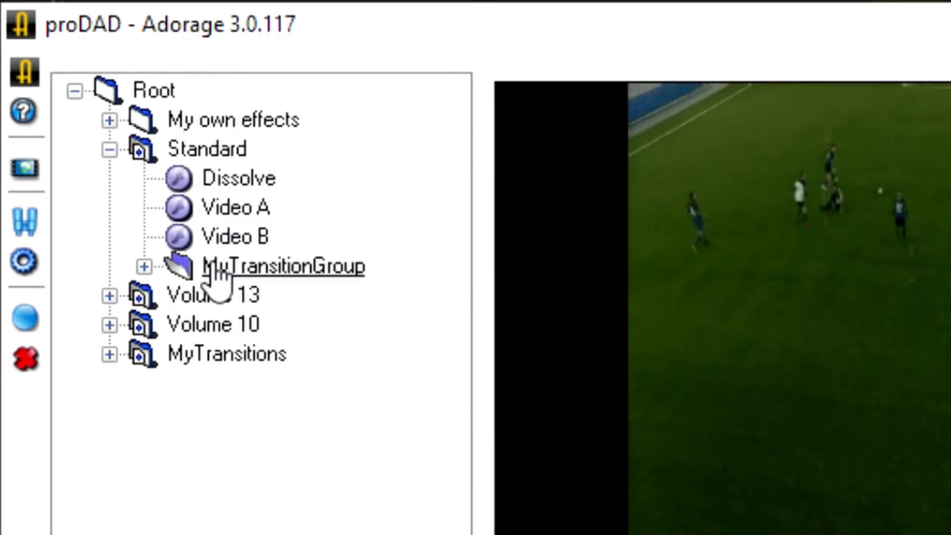
pyautogui.moveTo(296, 275); pyautogui.dragTo(179, 427)
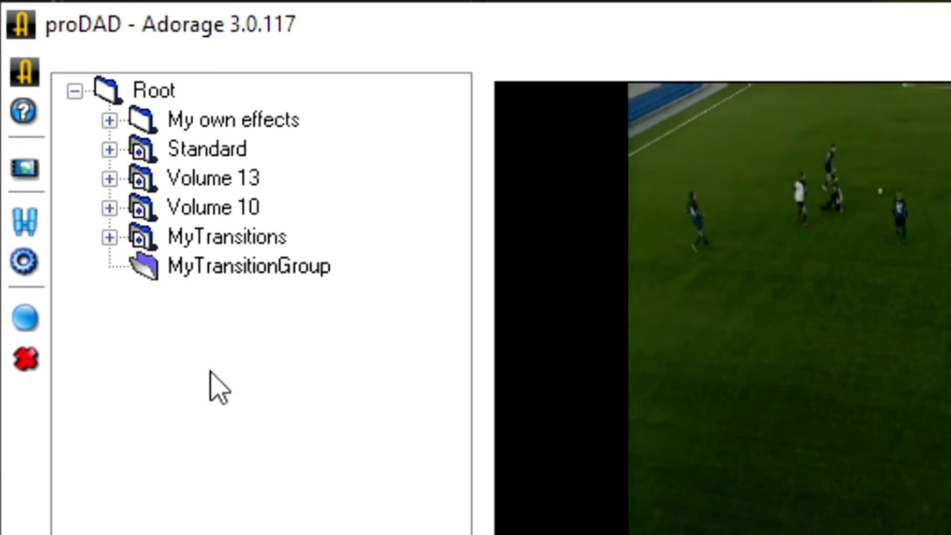
# Examine the entry properties of MyTransitionGroup, including its name, comment and group type, without changing them.
pyautogui.click(202, 268)
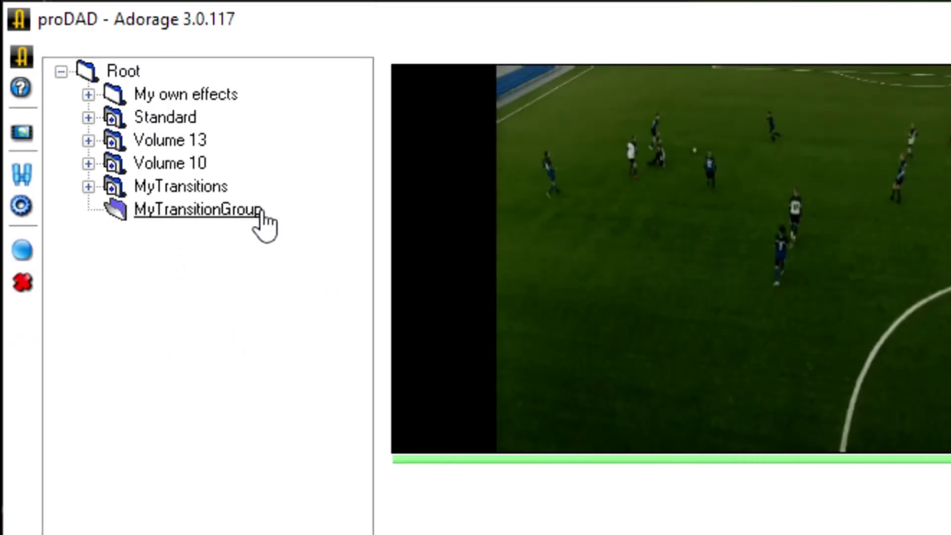
pyautogui.click(23, 206)
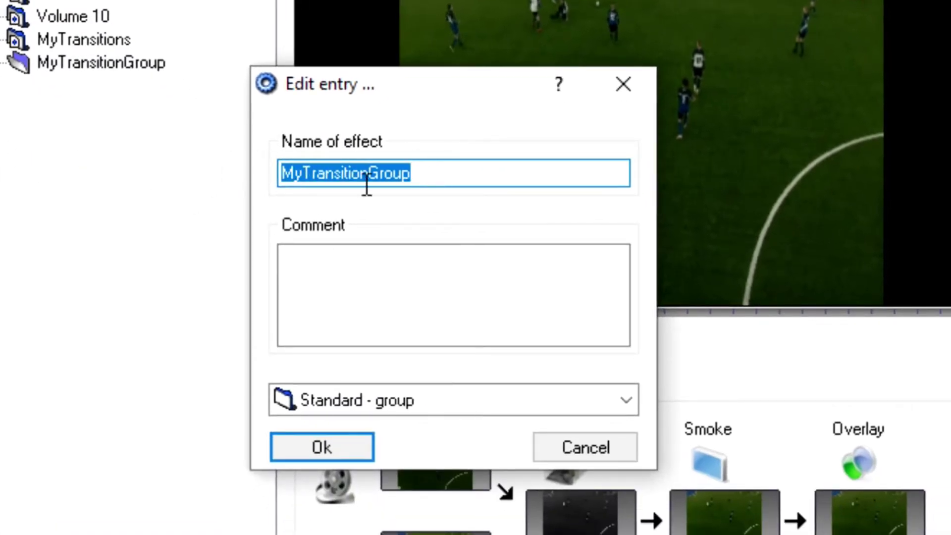
pyautogui.click(302, 264)
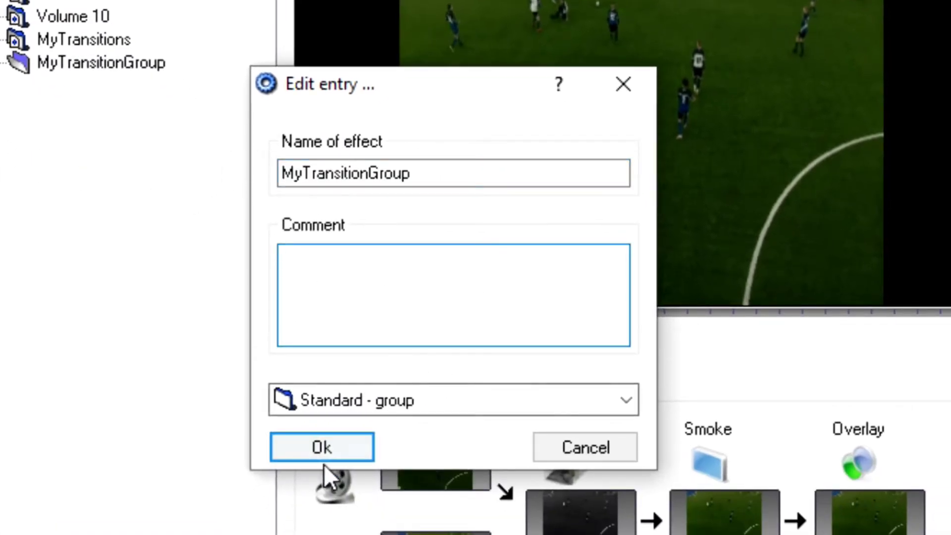
pyautogui.click(322, 449)
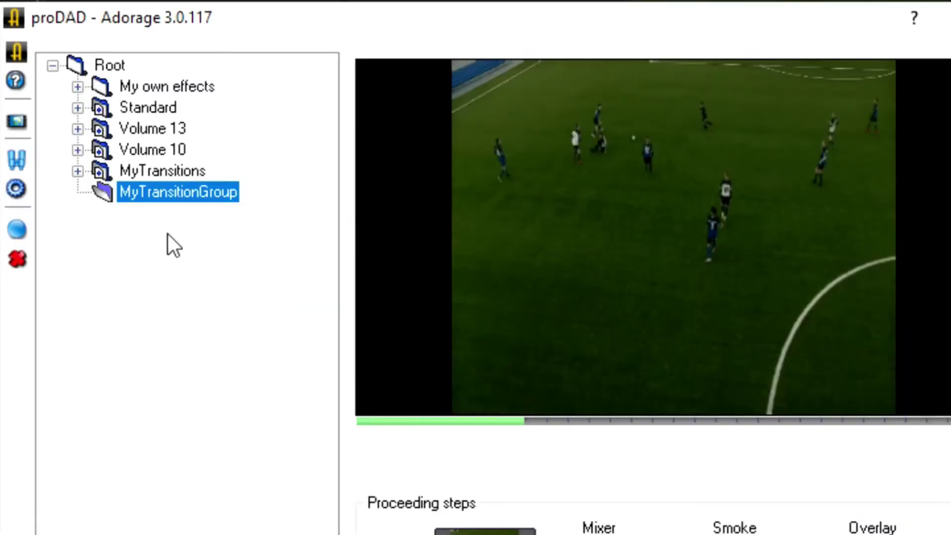
pyautogui.rightClick(172, 194)
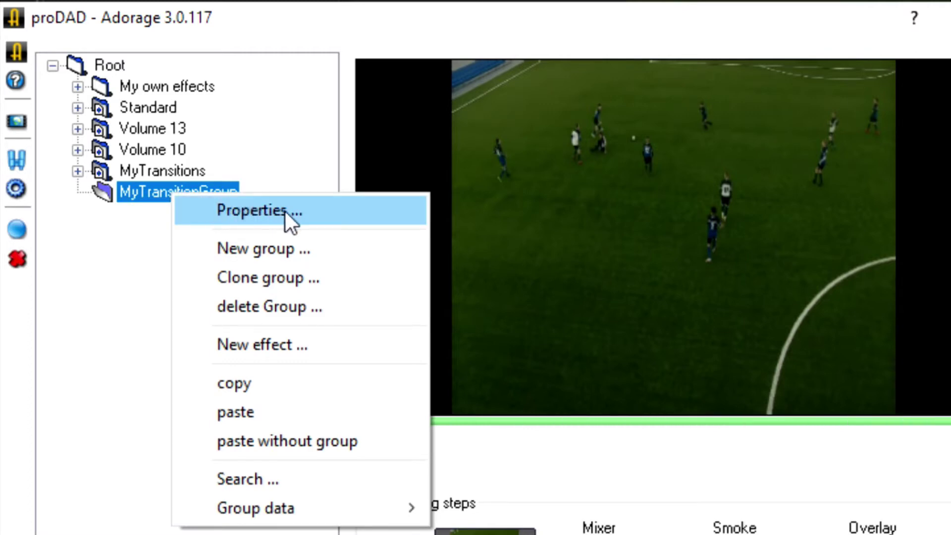
pyautogui.click(300, 212)
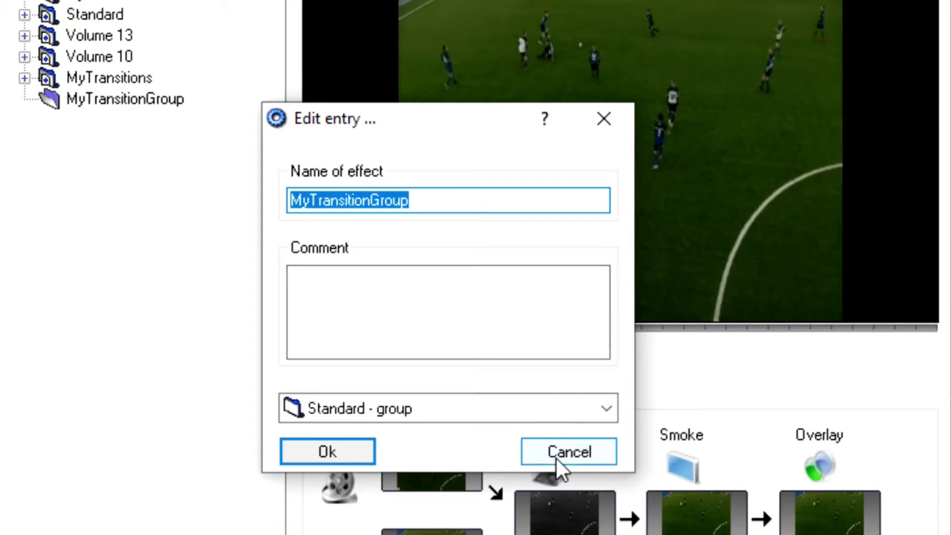
pyautogui.click(568, 452)
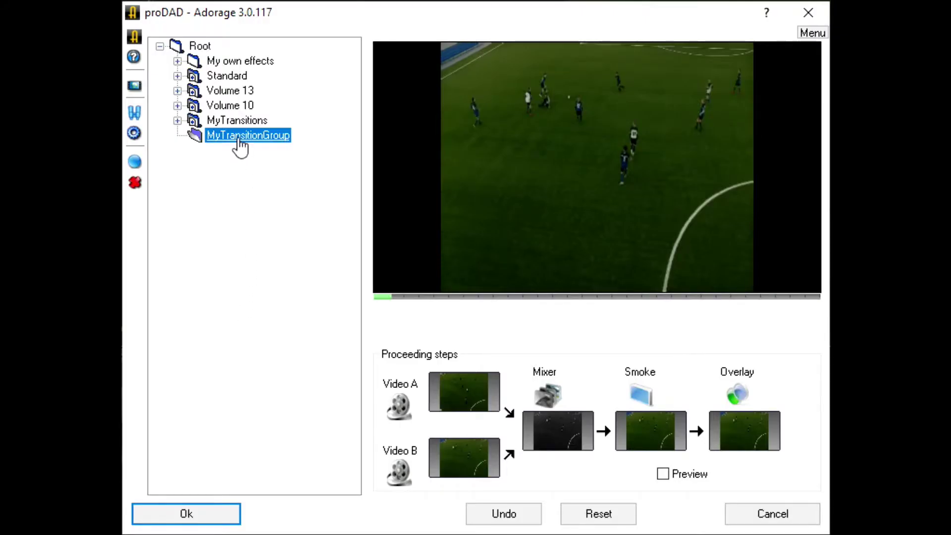
# Create a new standard effect named QuickTransition inside MyTransitionGroup.
pyautogui.rightClick(239, 138)
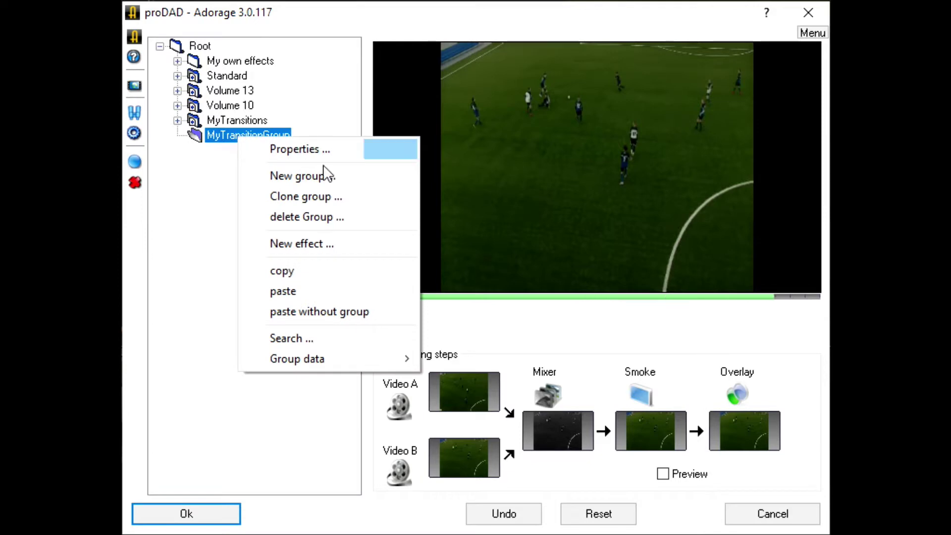
pyautogui.click(327, 243)
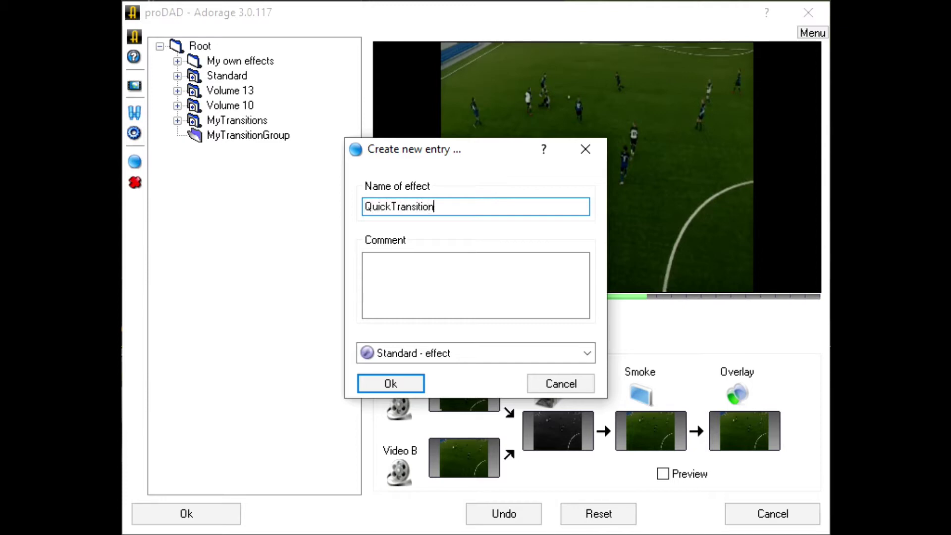
pyautogui.click(389, 384)
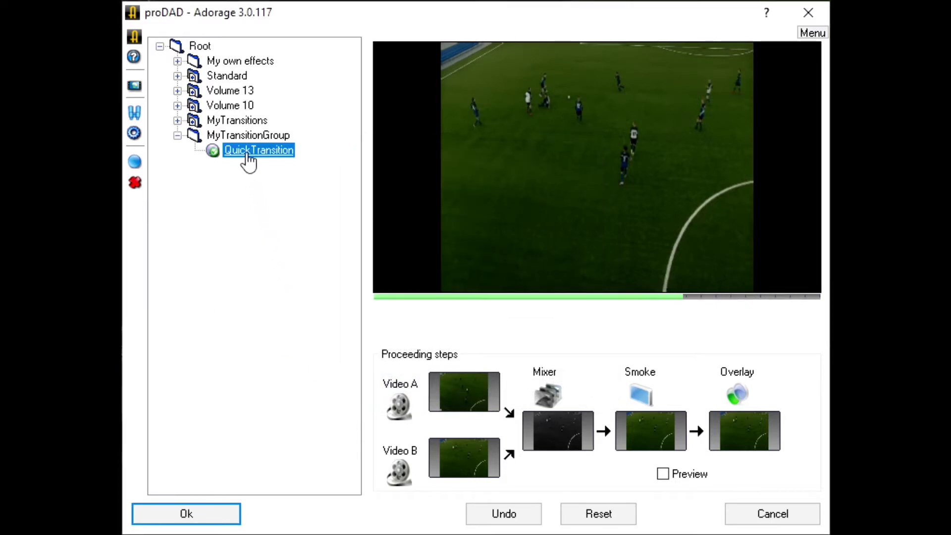
# Look through QuickTransition's effect settings for Video-A, Video-B, Mixer, Smoke and Overlay, and close them.
pyautogui.click(408, 293)
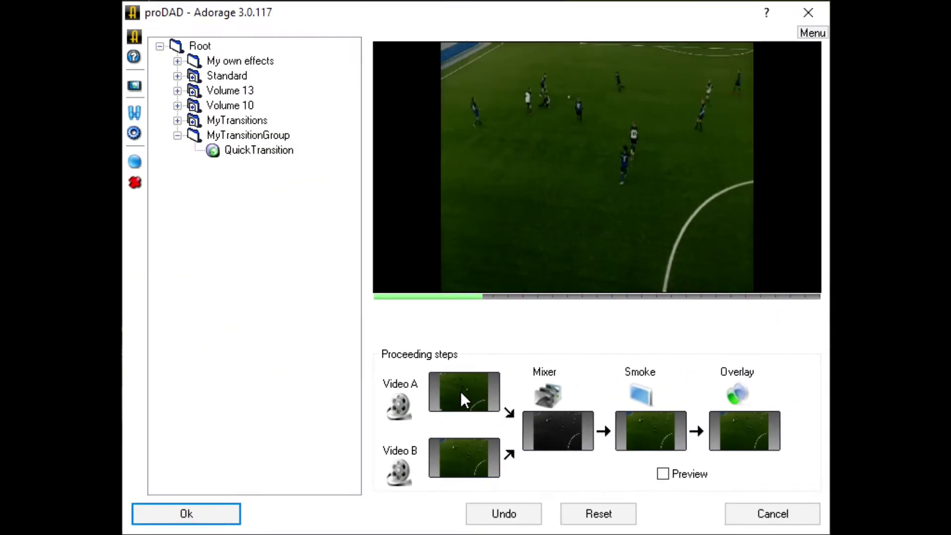
pyautogui.doubleClick(202, 252)
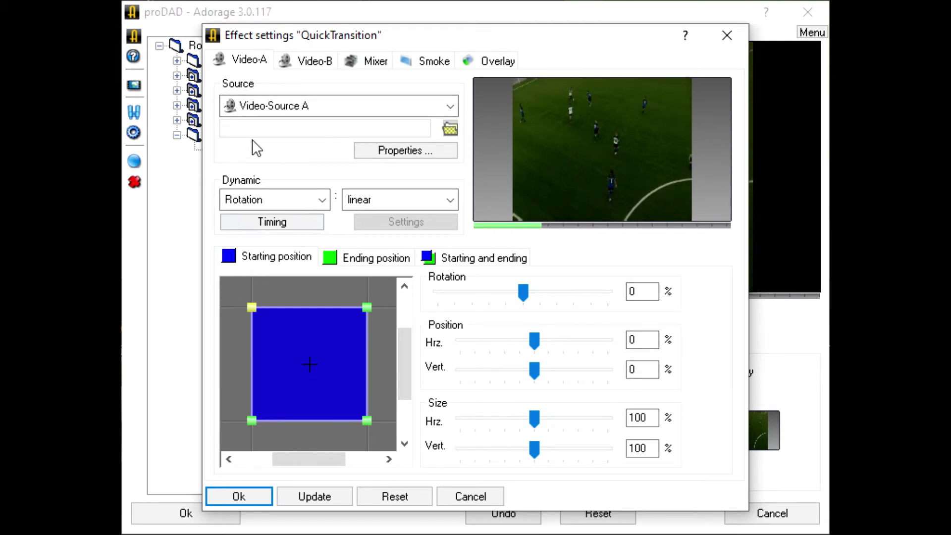
pyautogui.click(312, 63)
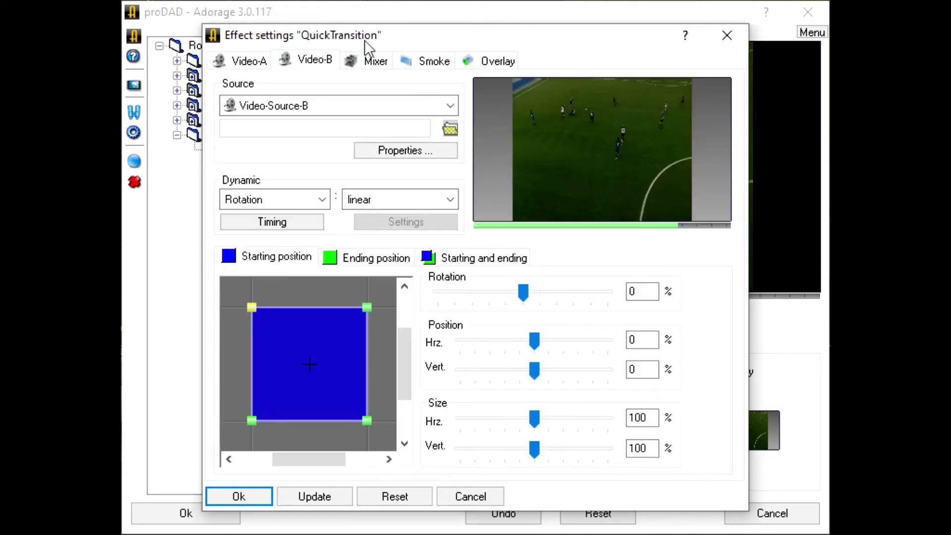
pyautogui.click(373, 59)
pyautogui.click(429, 64)
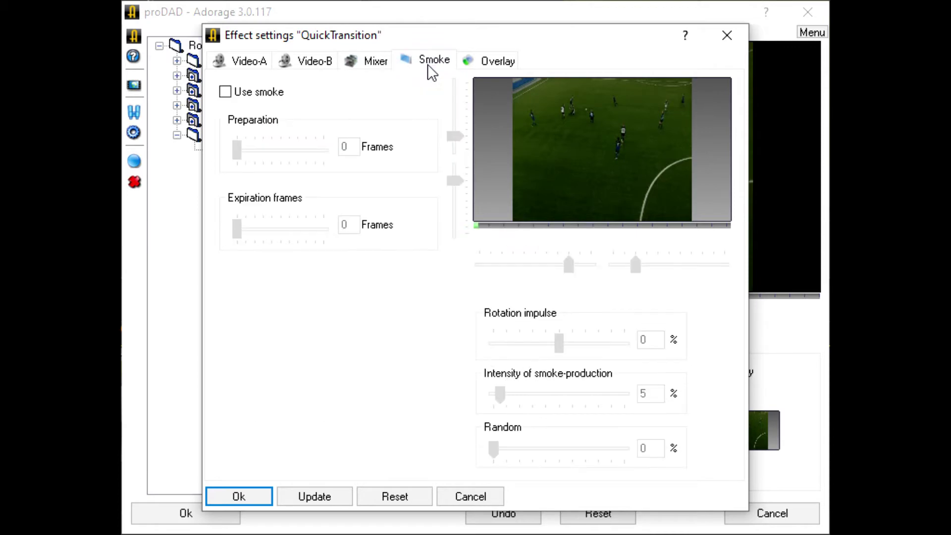
pyautogui.click(485, 69)
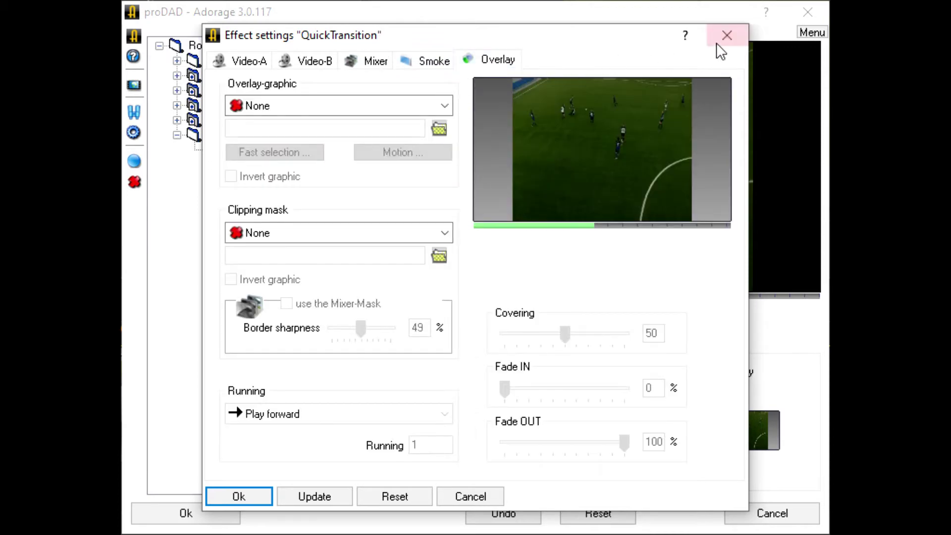
pyautogui.click(721, 50)
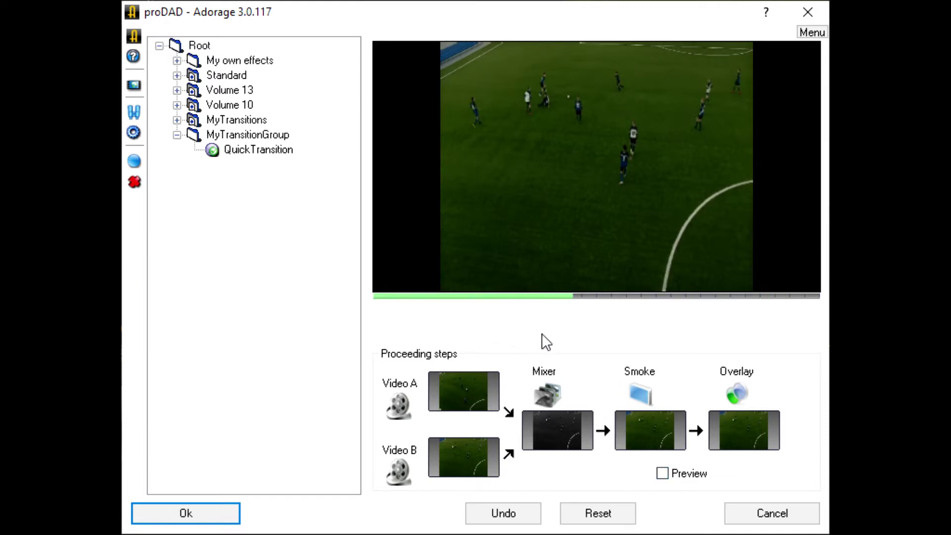
# Open the Video-A settings of the QuickTransition effect.
pyautogui.doubleClick(741, 430)
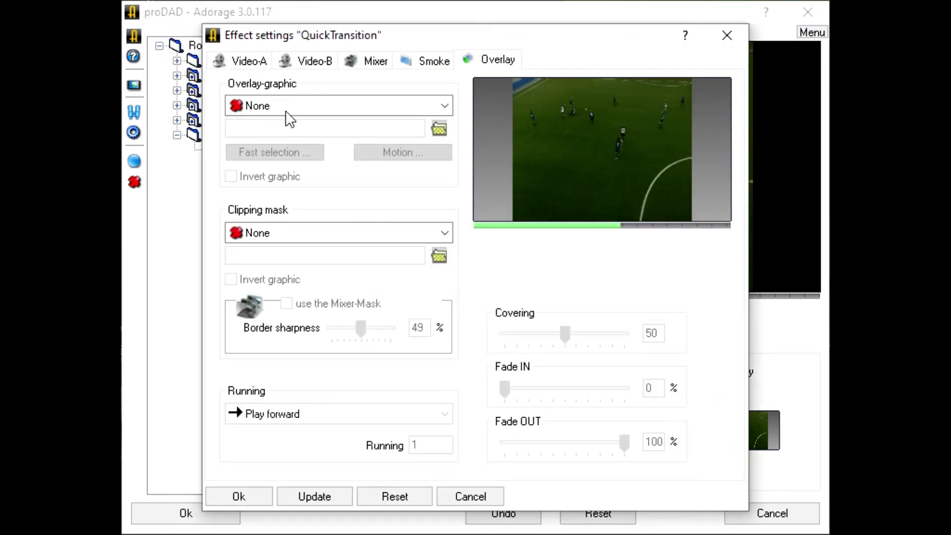
pyautogui.click(235, 62)
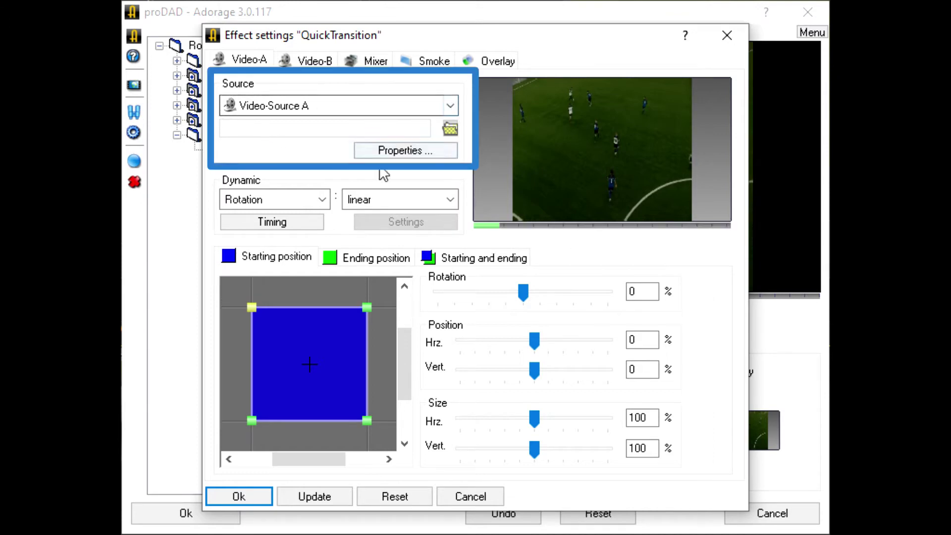
# Try Video-Source-B and File as the source for Video-A, and switch back to Video-Source A.
pyautogui.click(450, 105)
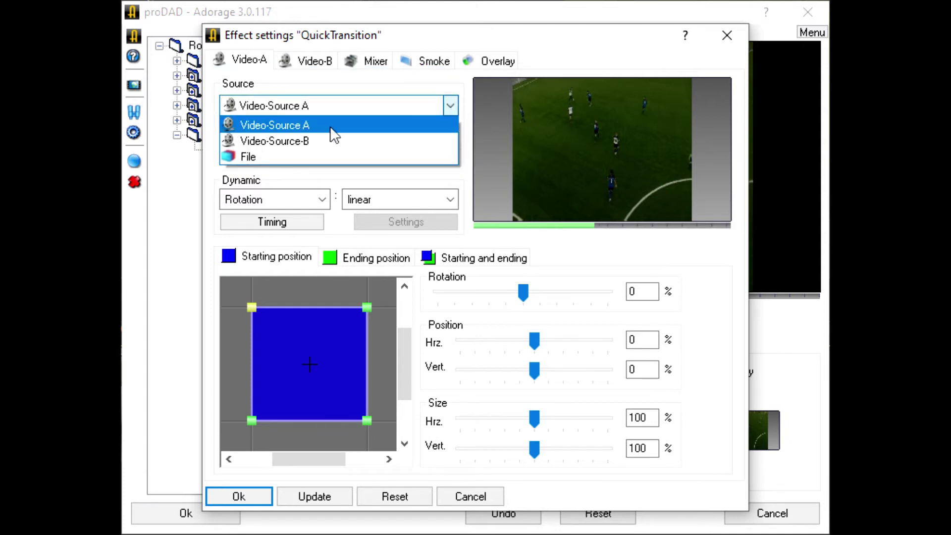
pyautogui.click(303, 141)
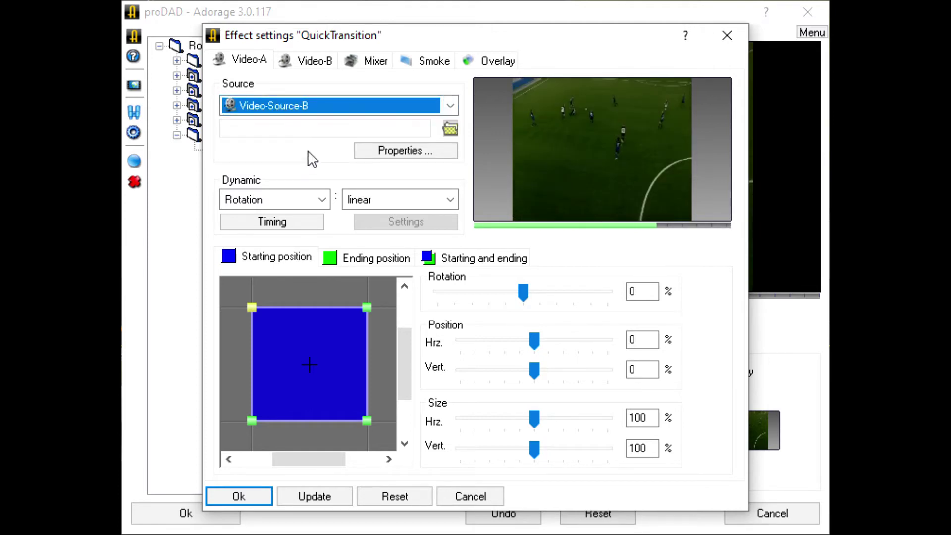
pyautogui.click(449, 107)
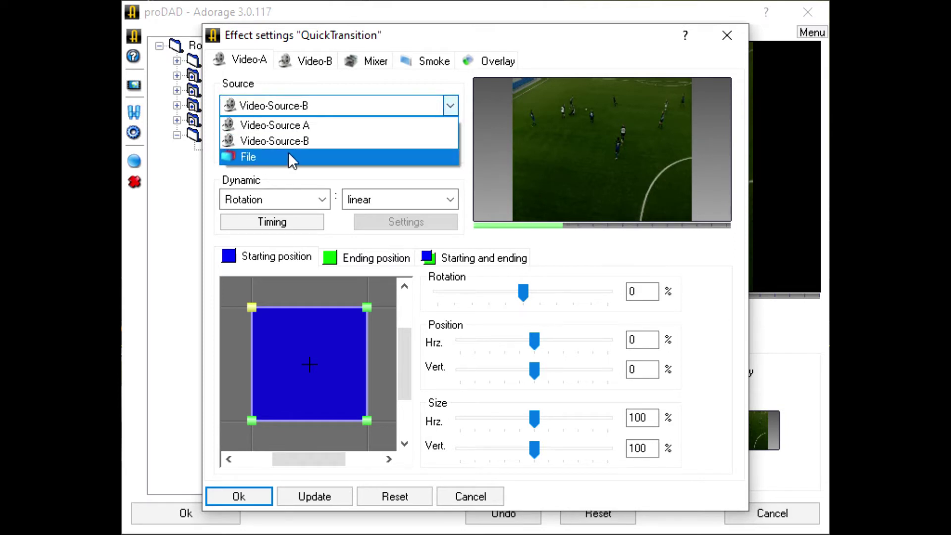
pyautogui.click(269, 155)
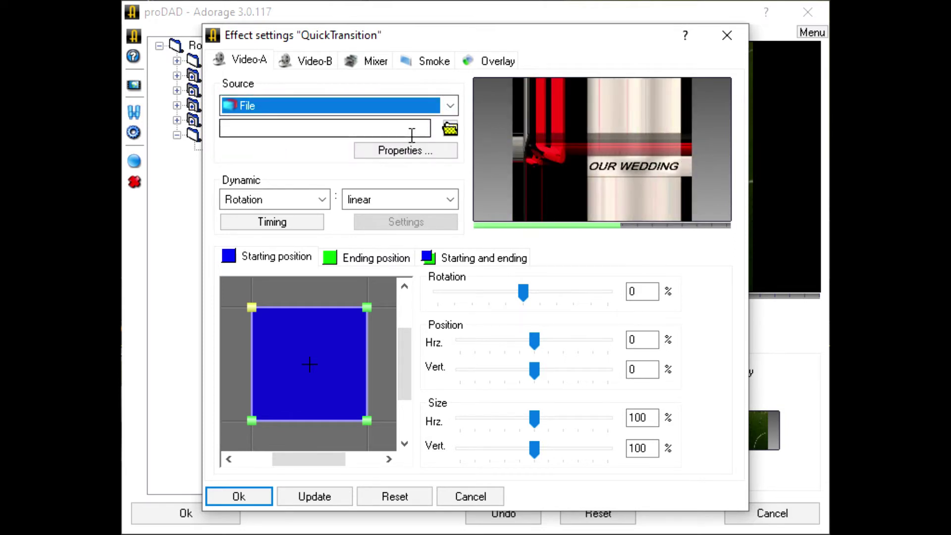
pyautogui.click(442, 105)
pyautogui.click(287, 124)
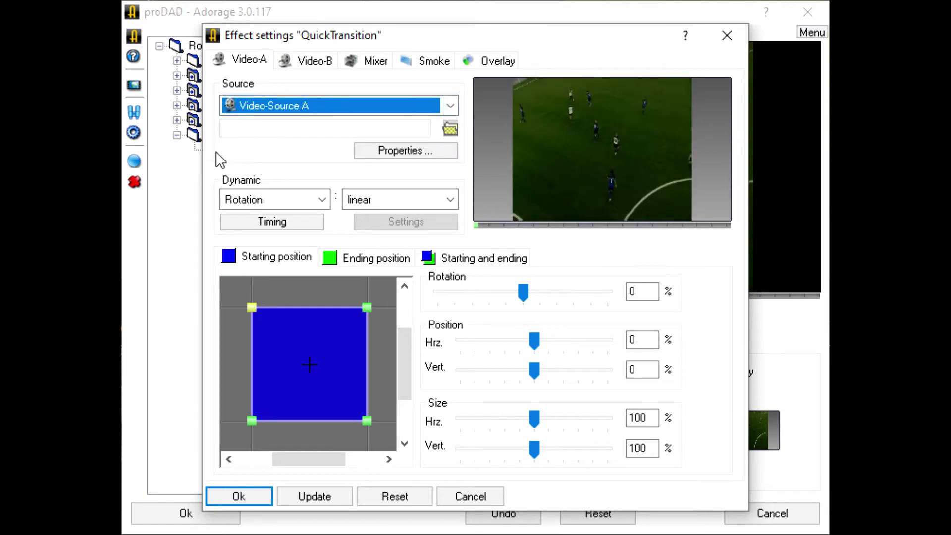
# Open Video-A's graphic properties and try a 10% left/right border and an 11% top/bottom border.
pyautogui.click(439, 152)
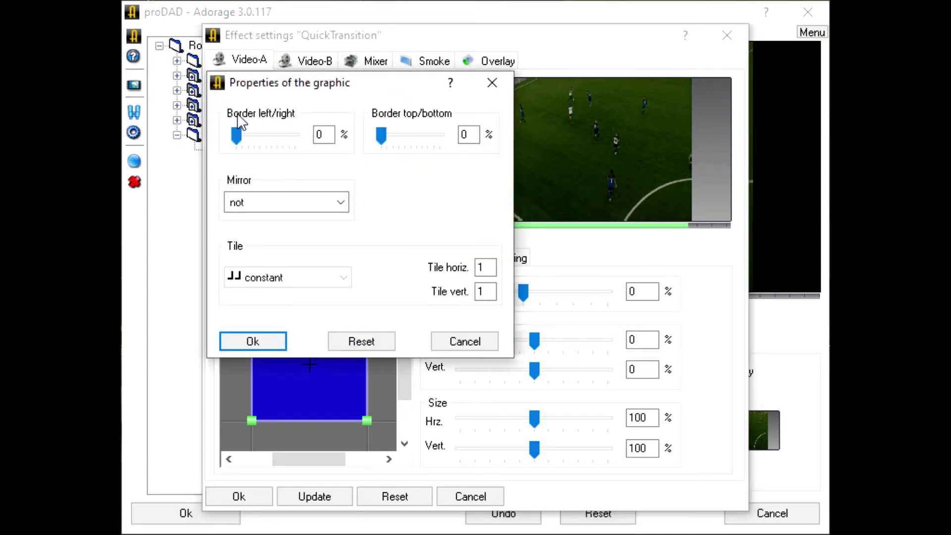
pyautogui.moveTo(319, 83); pyautogui.dragTo(270, 237)
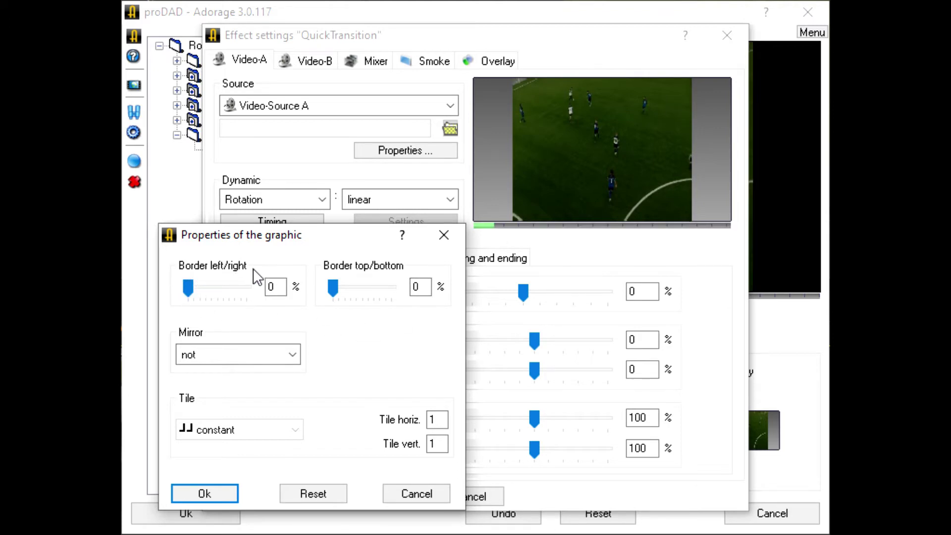
pyautogui.moveTo(191, 287); pyautogui.dragTo(201, 287)
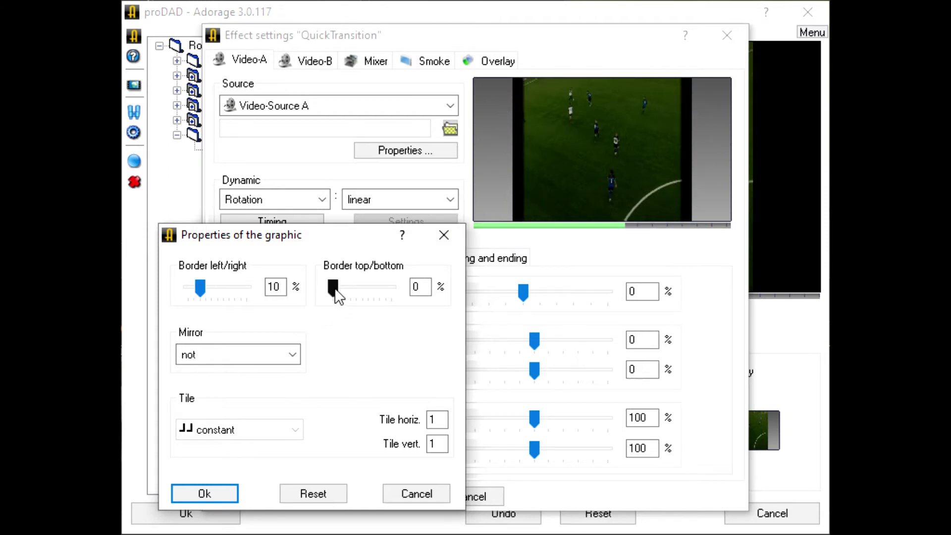
pyautogui.moveTo(333, 287); pyautogui.dragTo(348, 289)
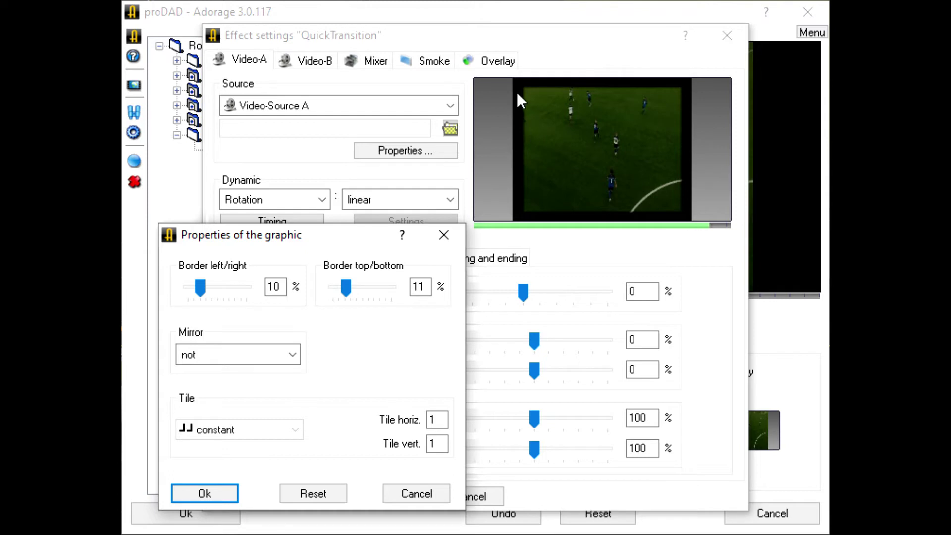
# Try horizontal, vertical and diagonal mirroring on Video-A, and set Mirror back to not.
pyautogui.click(296, 355)
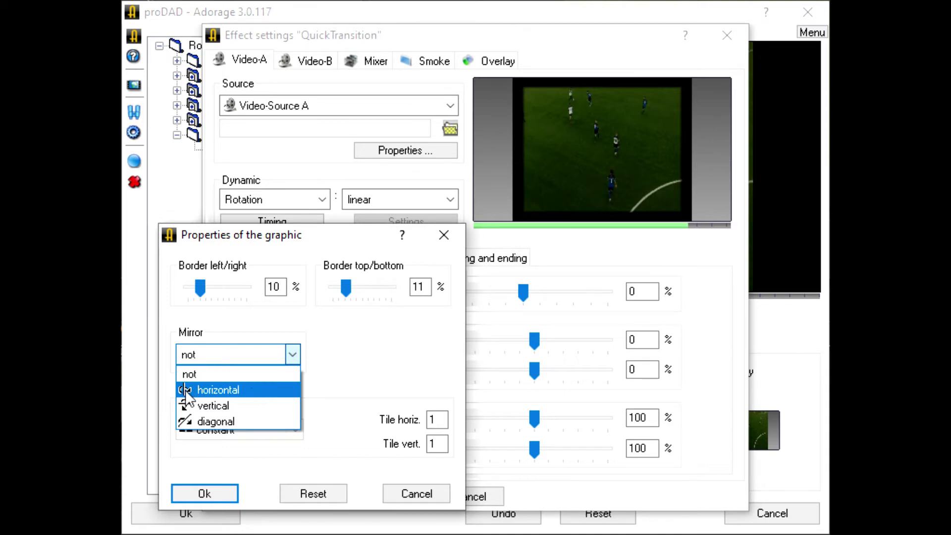
pyautogui.click(213, 391)
pyautogui.click(292, 355)
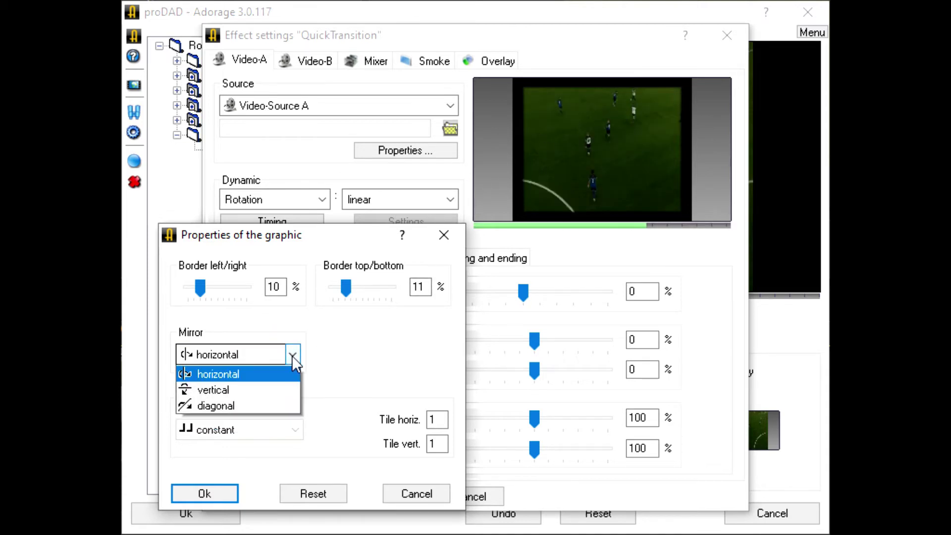
pyautogui.click(213, 405)
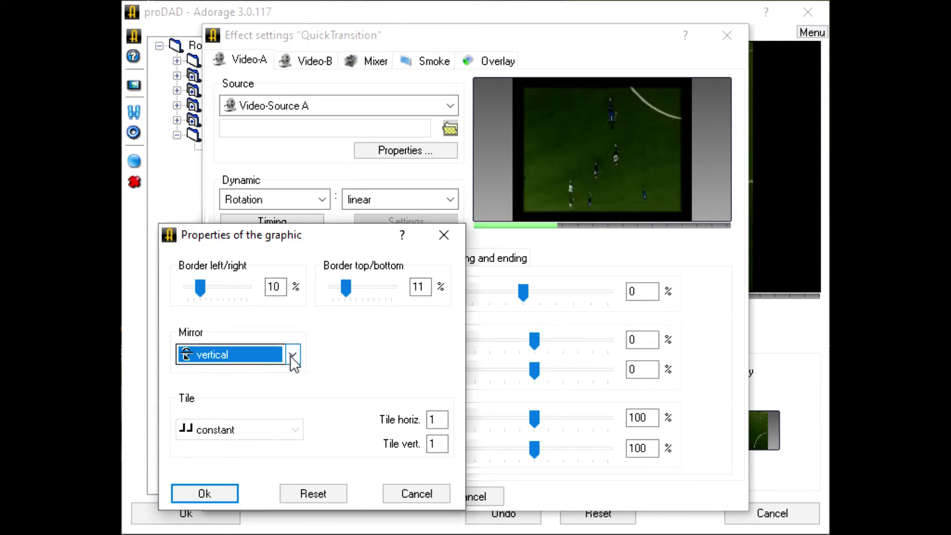
pyautogui.click(293, 354)
pyautogui.click(215, 422)
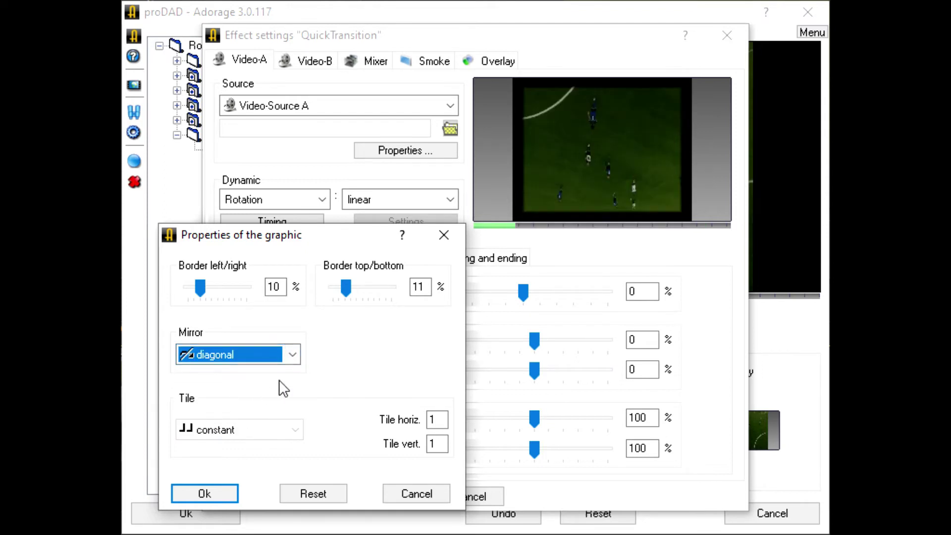
pyautogui.click(295, 353)
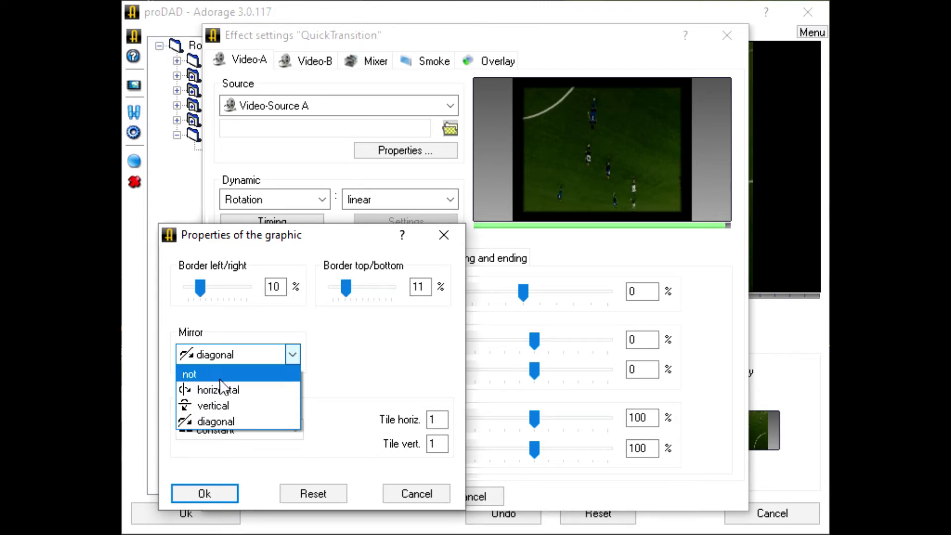
pyautogui.click(208, 372)
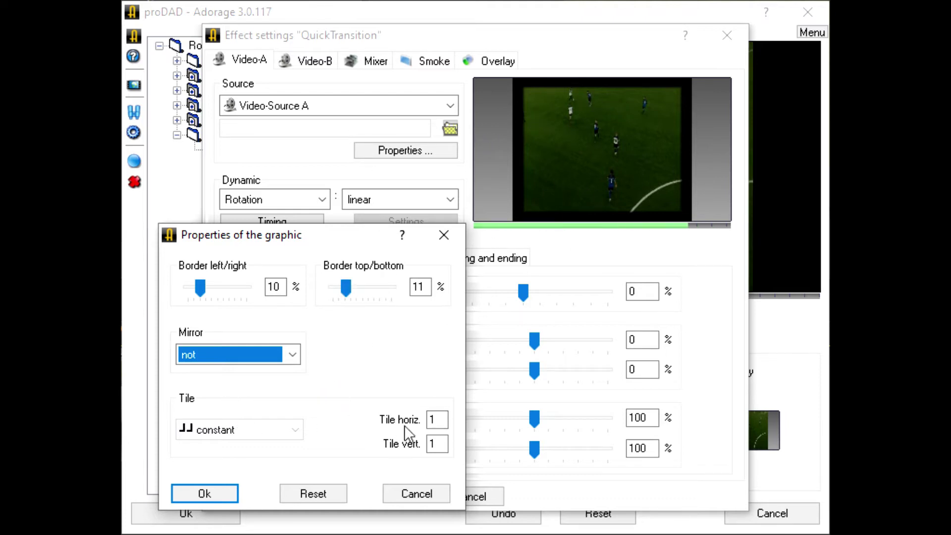
# Try tiling Video-A with 3 horizontal and 3 vertical tiles, and close the graphic properties.
pyautogui.doubleClick(436, 419)
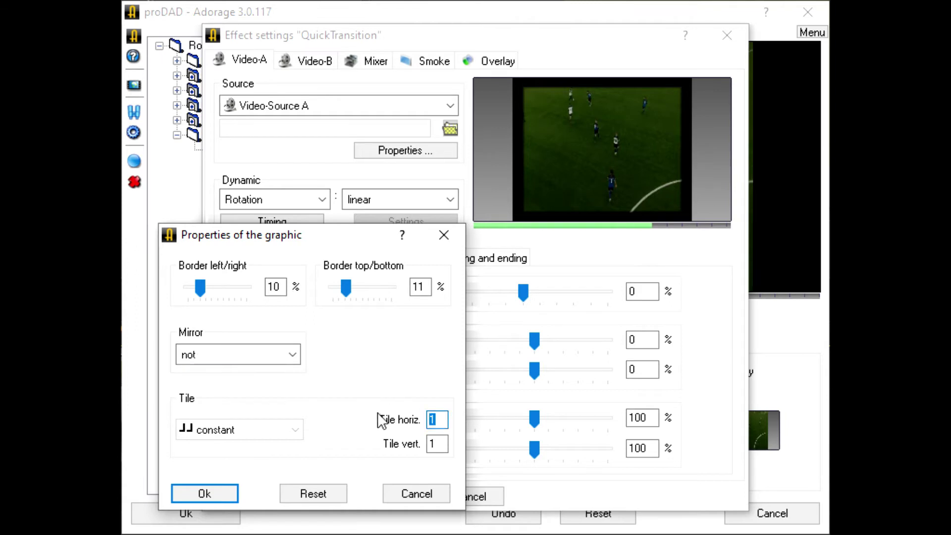
pyautogui.write('3')
pyautogui.doubleClick(442, 444)
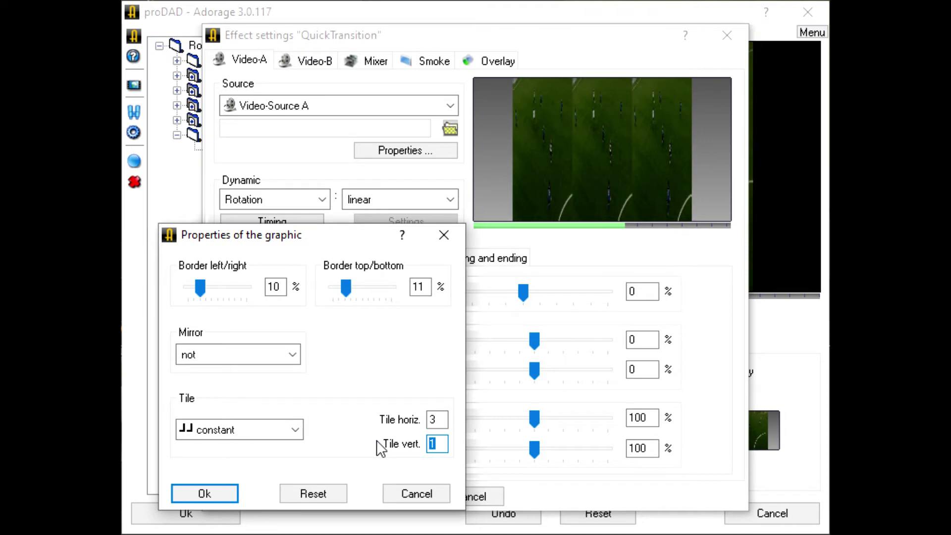
pyautogui.write('3')
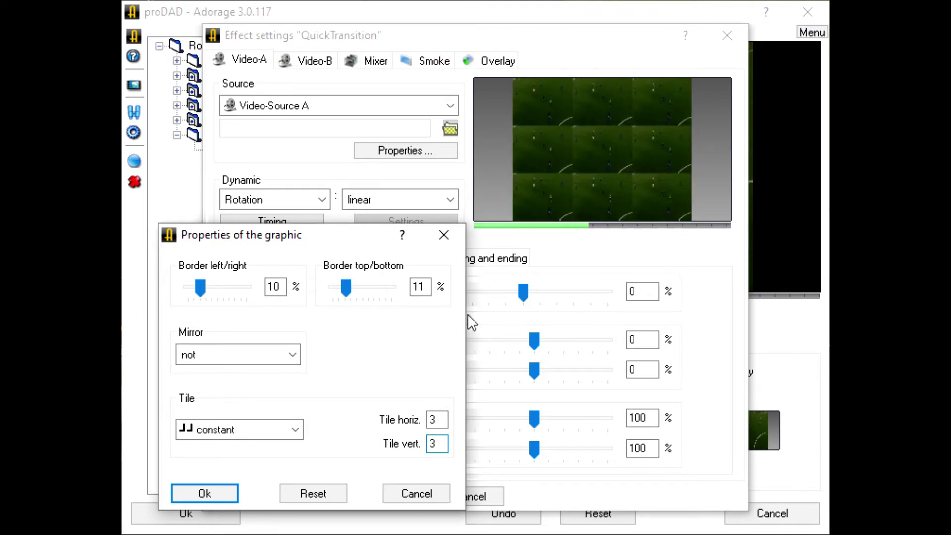
pyautogui.press('Return')
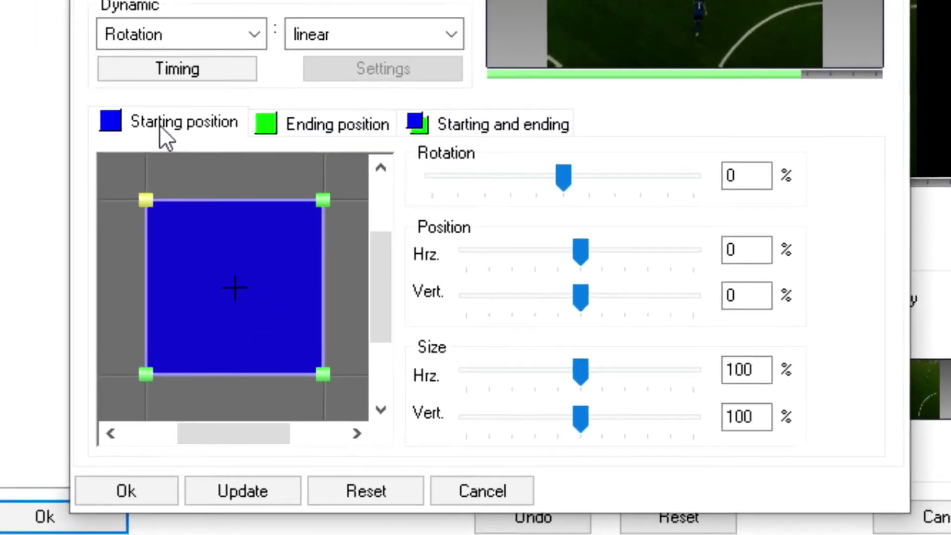
# Look through Video-A's starting, ending and combined position settings, and compare them with Video-B's source and position settings.
pyautogui.click(341, 126)
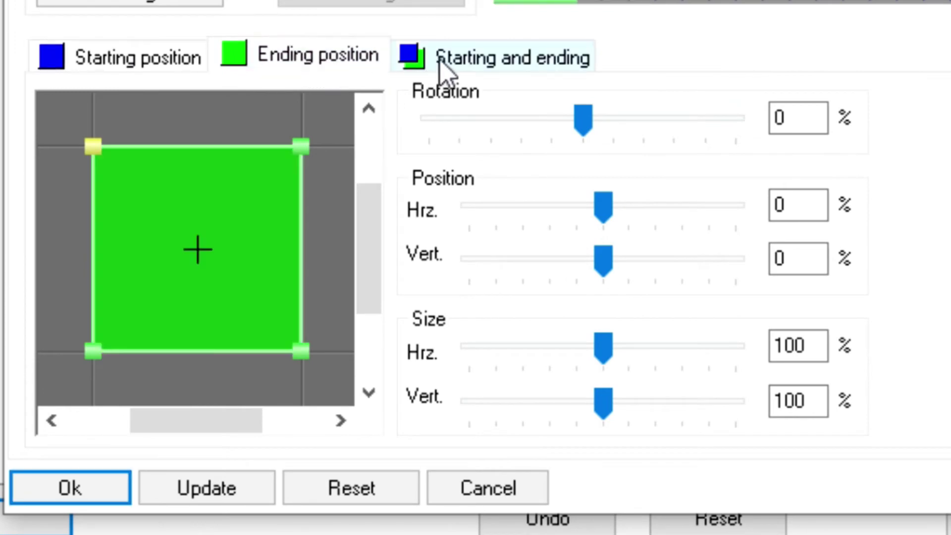
pyautogui.click(541, 60)
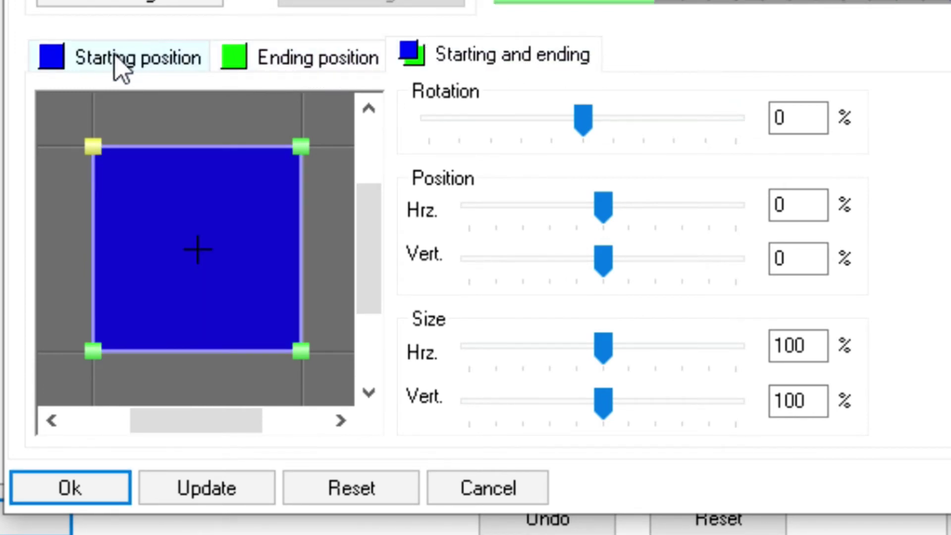
pyautogui.click(119, 65)
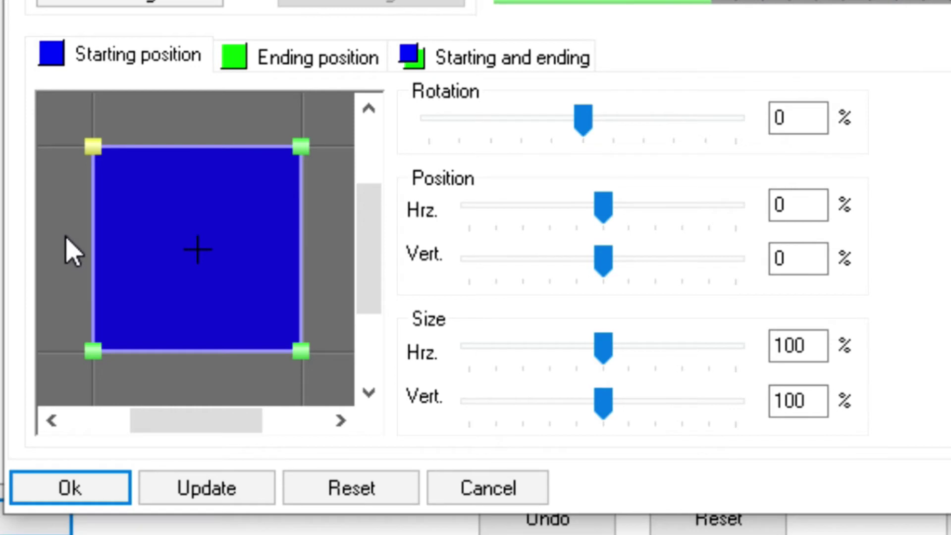
pyautogui.click(309, 65)
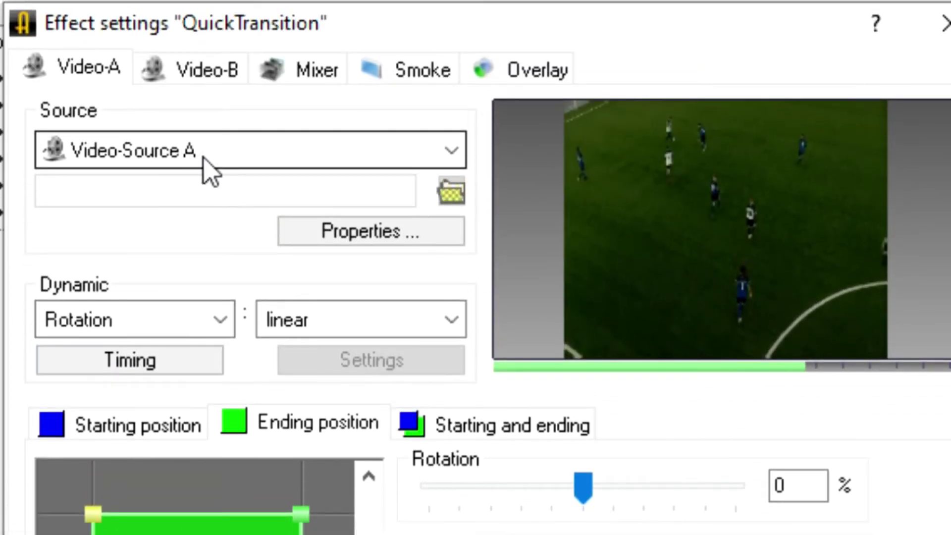
pyautogui.click(191, 80)
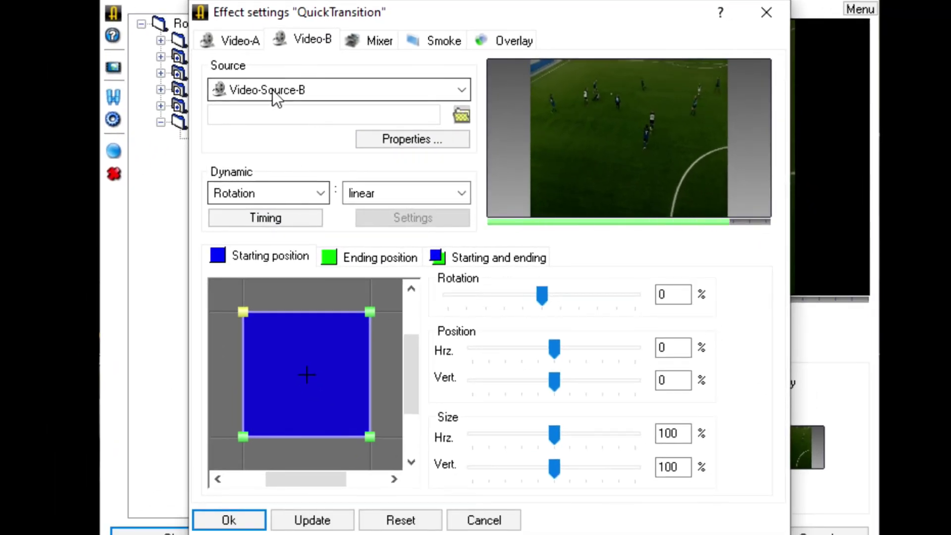
pyautogui.click(225, 42)
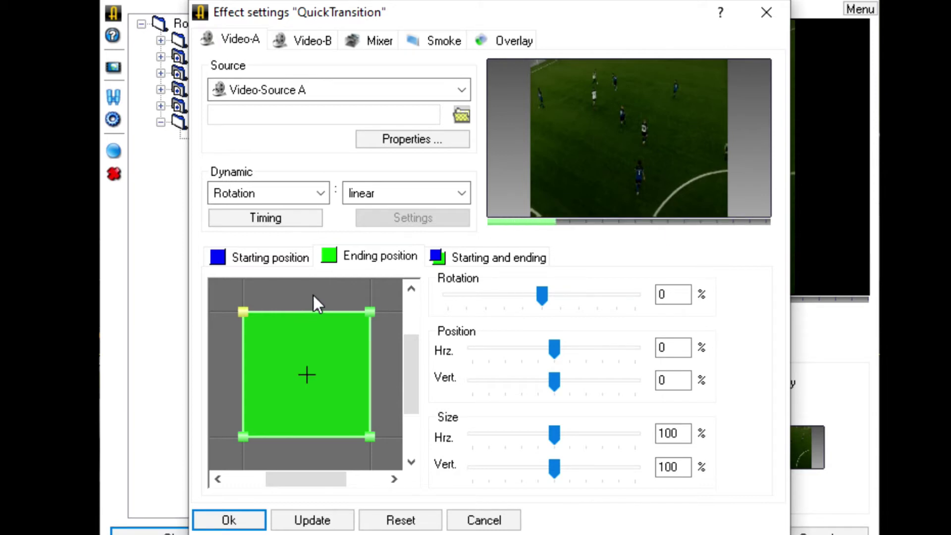
pyautogui.click(268, 257)
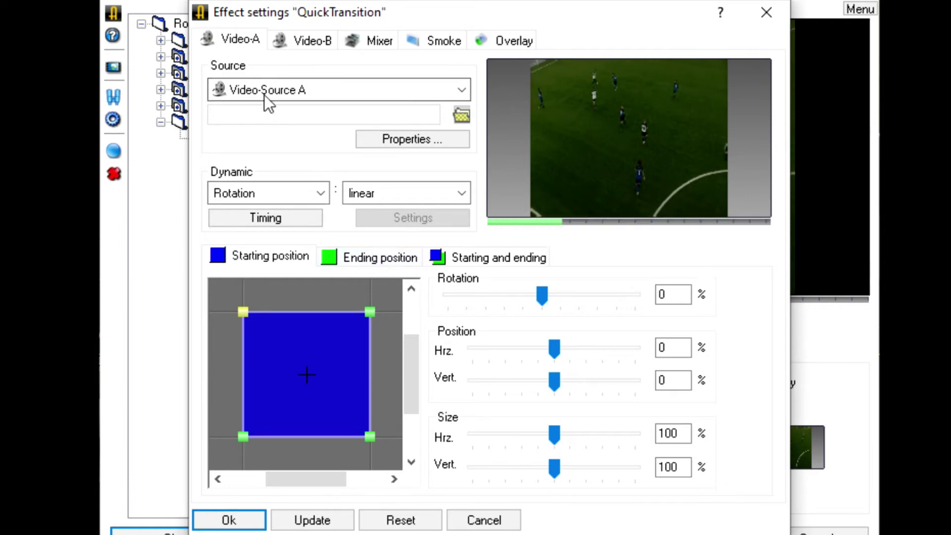
# Show Video-A's ending position and set its position view to 30%.
pyautogui.click(374, 256)
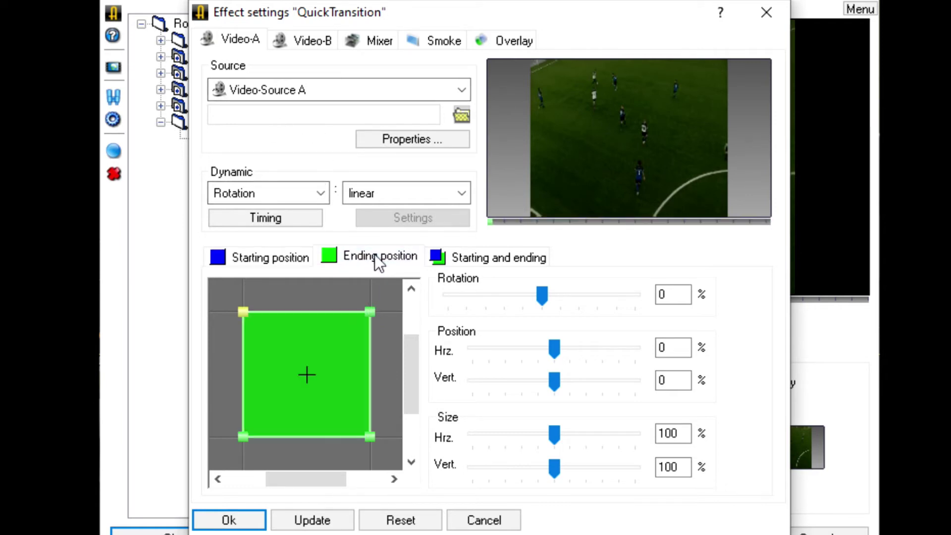
pyautogui.rightClick(309, 291)
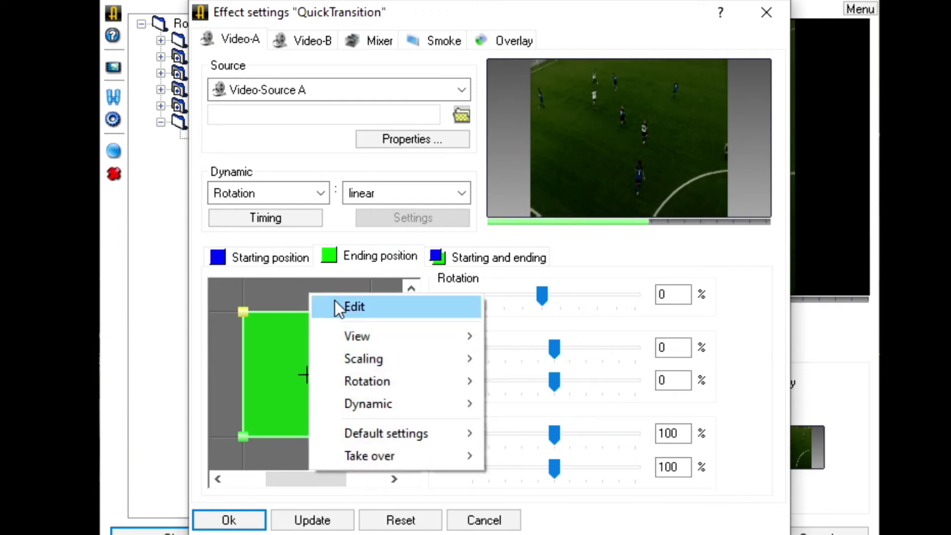
pyautogui.moveTo(342, 335)
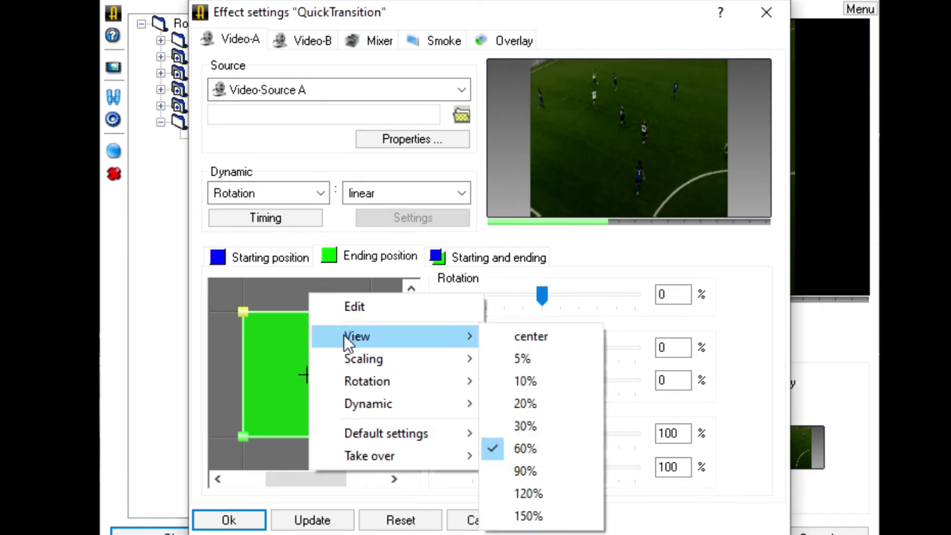
pyautogui.click(531, 424)
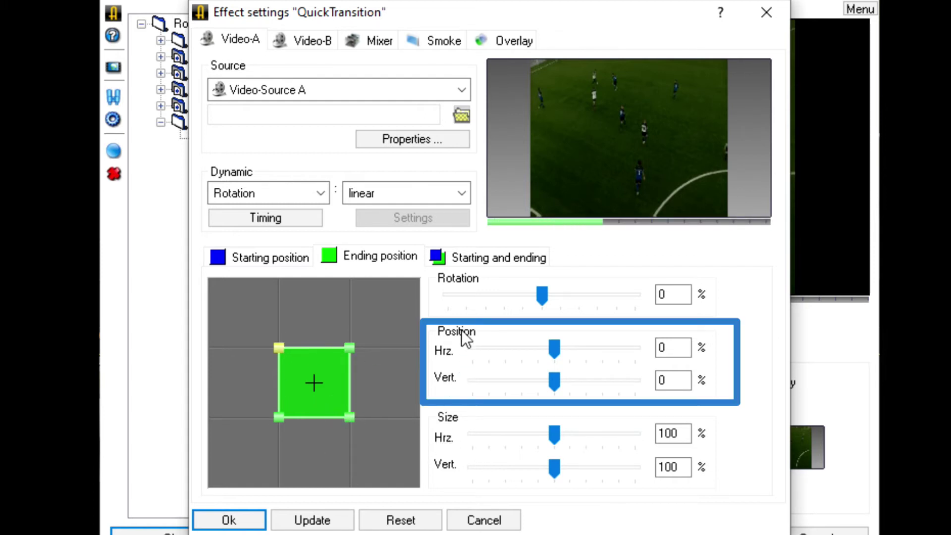
# Set Video-A's ending horizontal position to -2% and move its frame about one full frame width to the right of the original area.
pyautogui.moveTo(555, 355)
pyautogui.mouseDown()
pyautogui.moveTo(644, 343)
pyautogui.moveTo(462, 354)
pyautogui.moveTo(556, 351)
pyautogui.mouseUp()
pyautogui.moveTo(553, 381)
pyautogui.mouseDown()
pyautogui.moveTo(641, 373)
pyautogui.moveTo(530, 374)
pyautogui.moveTo(553, 374)
pyautogui.mouseUp()
pyautogui.moveTo(313, 376)
pyautogui.mouseDown()
pyautogui.moveTo(391, 340)
pyautogui.moveTo(244, 361)
pyautogui.moveTo(397, 393)
pyautogui.moveTo(289, 391)
pyautogui.moveTo(310, 375)
pyautogui.mouseUp()
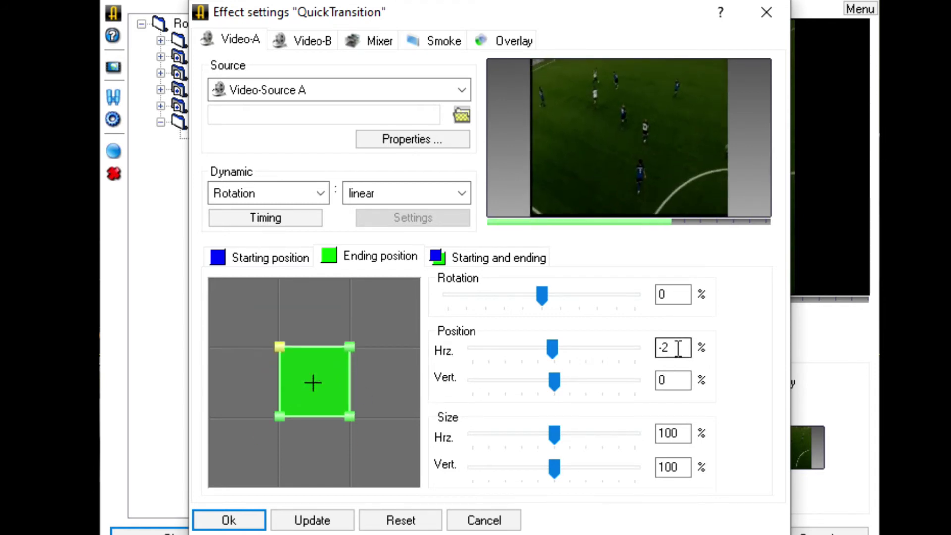
pyautogui.moveTo(318, 382); pyautogui.dragTo(395, 380)
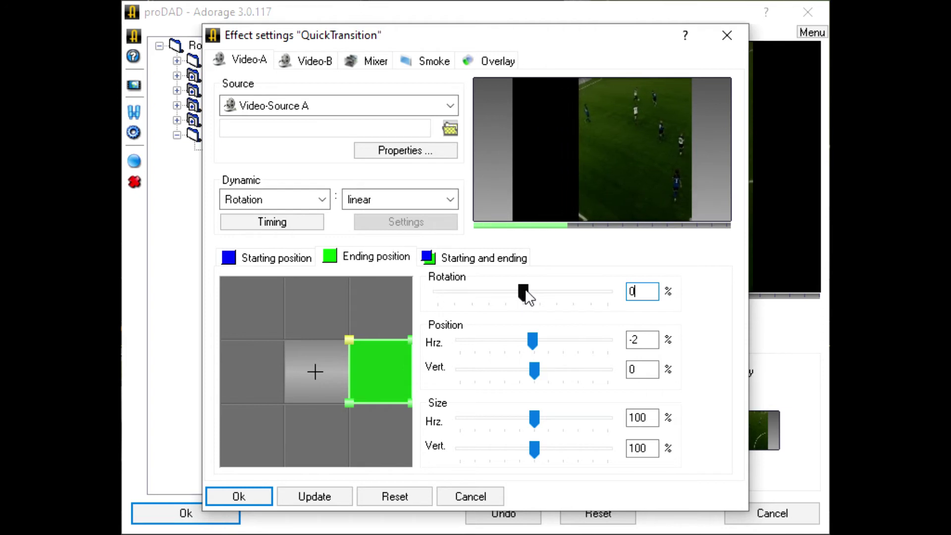
# Try a 40% rotation on Video-A's ending position, set it back to 0% and accept the effect settings.
pyautogui.moveTo(521, 290); pyautogui.dragTo(557, 291)
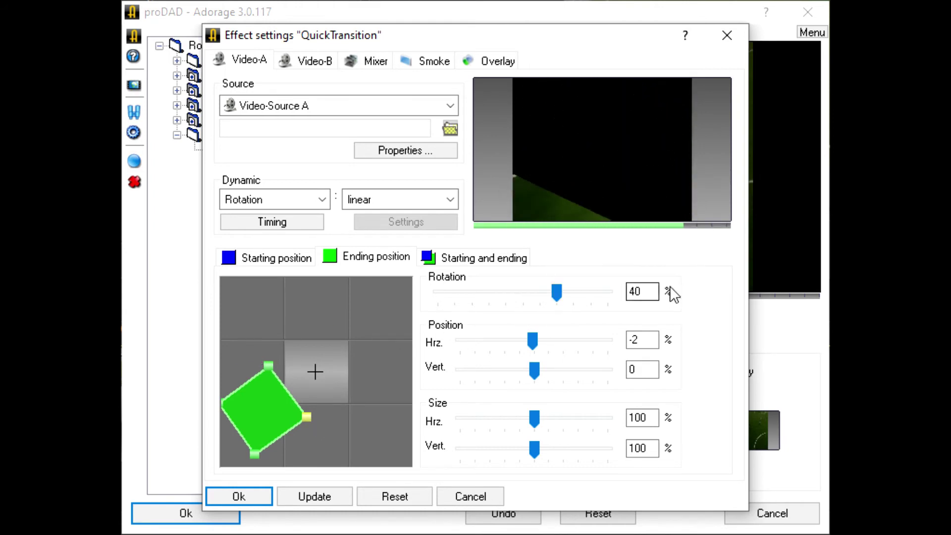
pyautogui.moveTo(657, 291); pyautogui.dragTo(625, 292)
pyautogui.write('0')
pyautogui.press('Return')
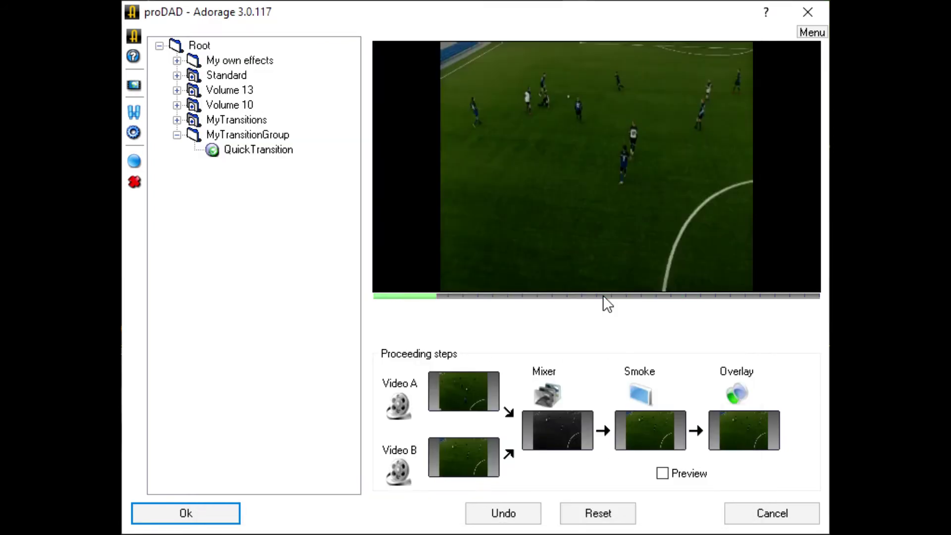
# Reopen QuickTransition's effect settings and review Video-A's ending position.
pyautogui.click(471, 385)
pyautogui.hotkey('ctrl', 'Tab')
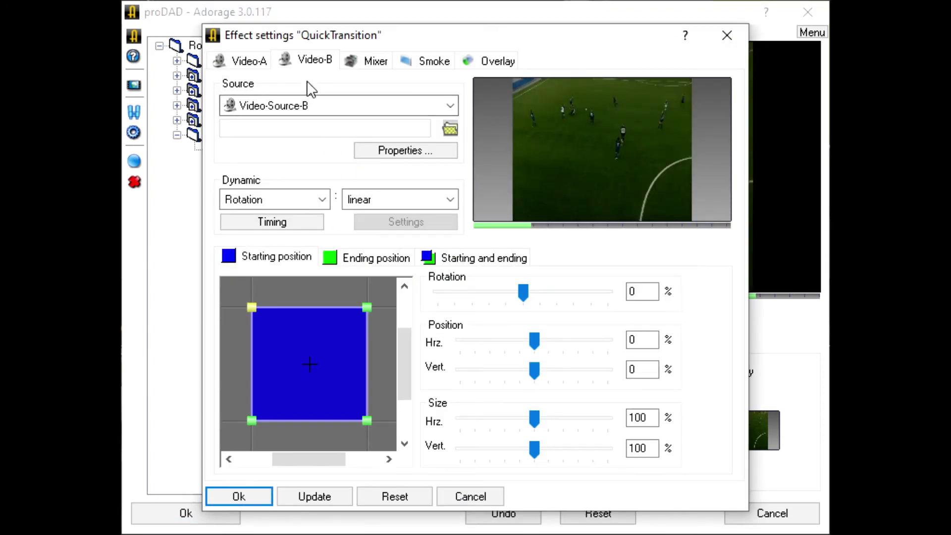
pyautogui.click(242, 62)
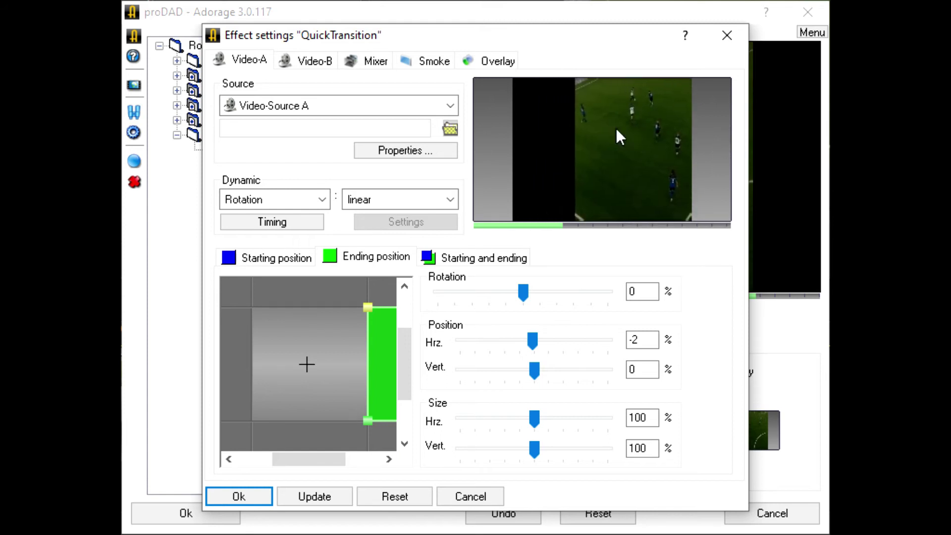
# Check Video-B's starting and ending positions and set the starting position's view to 30%.
pyautogui.click(310, 62)
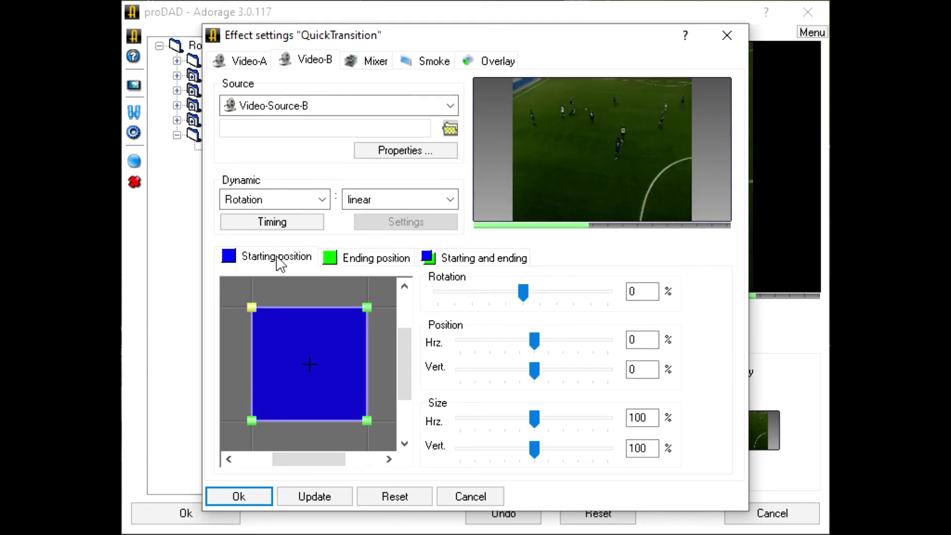
pyautogui.click(384, 258)
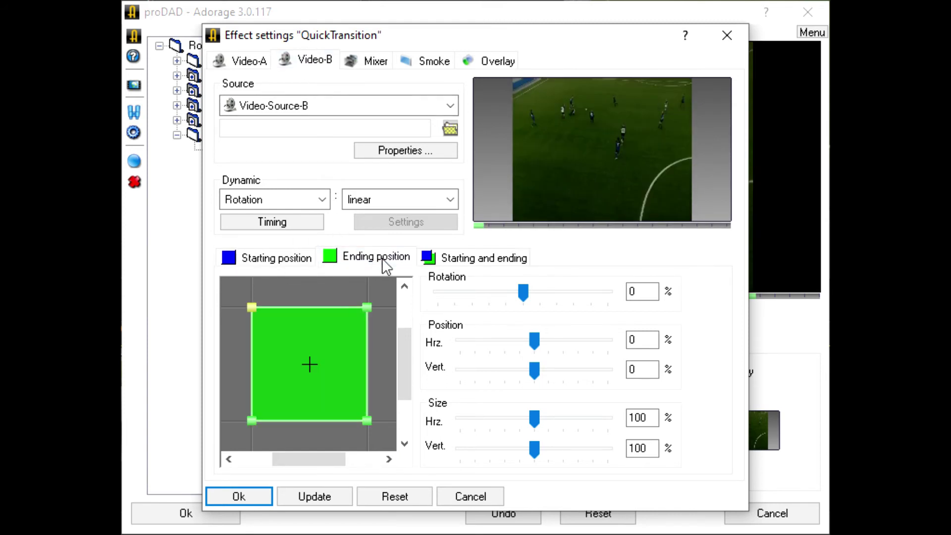
pyautogui.click(274, 261)
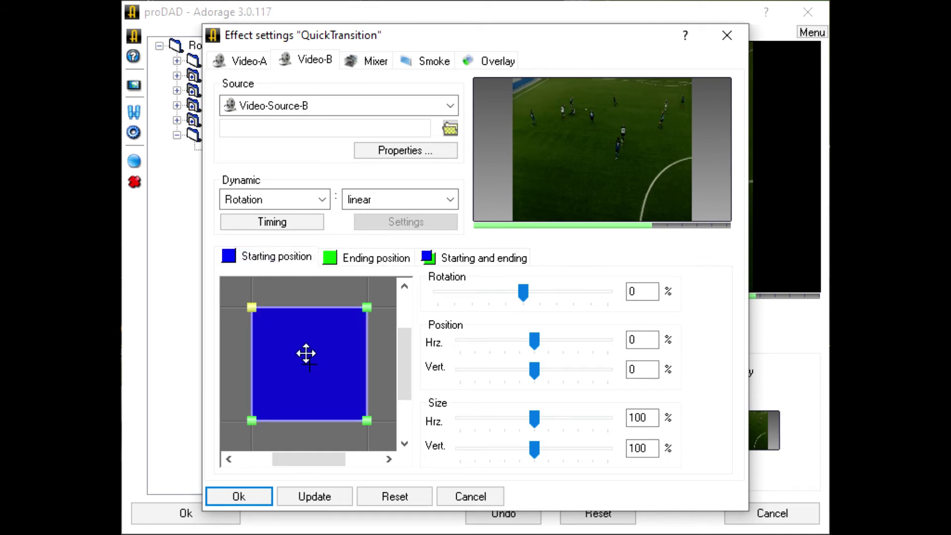
pyautogui.rightClick(296, 292)
pyautogui.moveTo(352, 331)
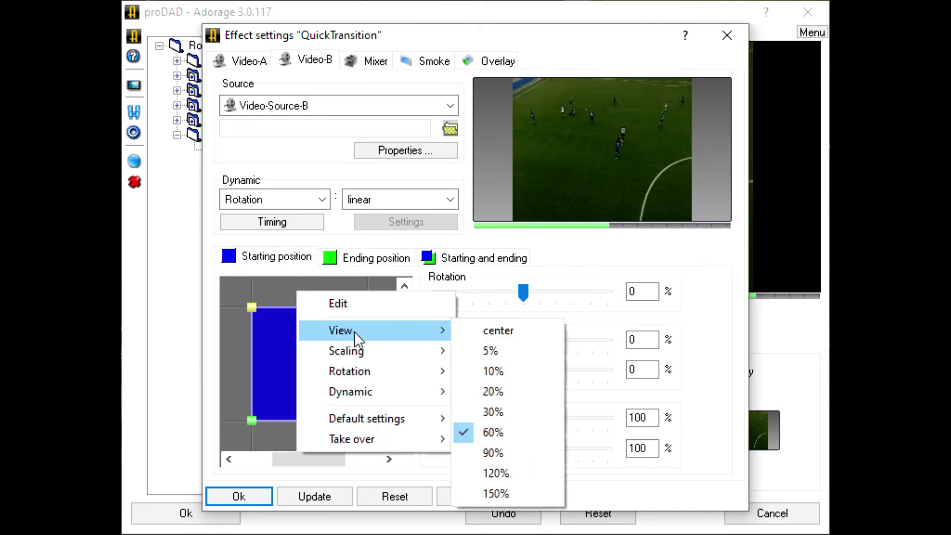
pyautogui.click(486, 407)
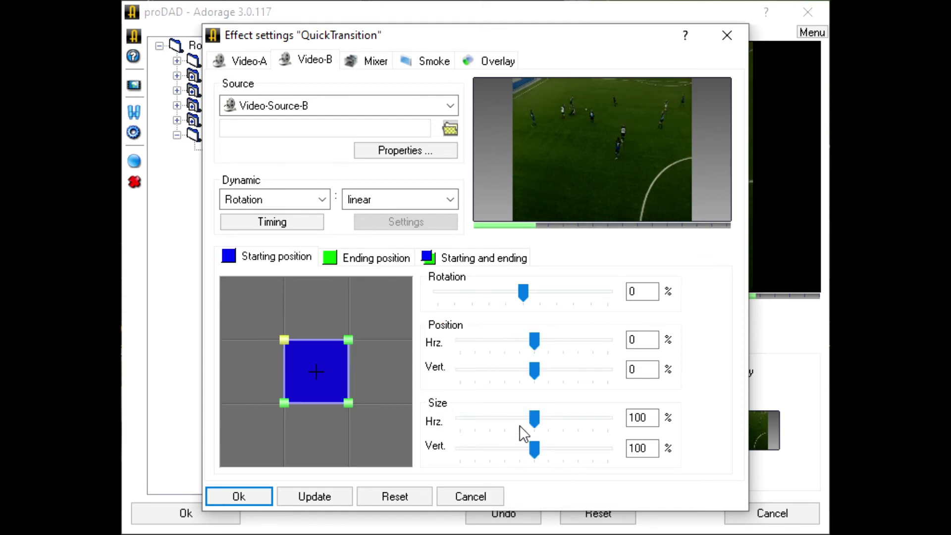
# Try a starting size of 0% horizontal and 80% vertical on Video-B and set both sizes back to 100%.
pyautogui.moveTo(535, 421); pyautogui.dragTo(561, 414)
pyautogui.moveTo(534, 447)
pyautogui.mouseDown()
pyautogui.moveTo(577, 448)
pyautogui.moveTo(519, 449)
pyautogui.mouseUp()
pyautogui.moveTo(647, 418); pyautogui.dragTo(639, 419)
pyautogui.write('0')
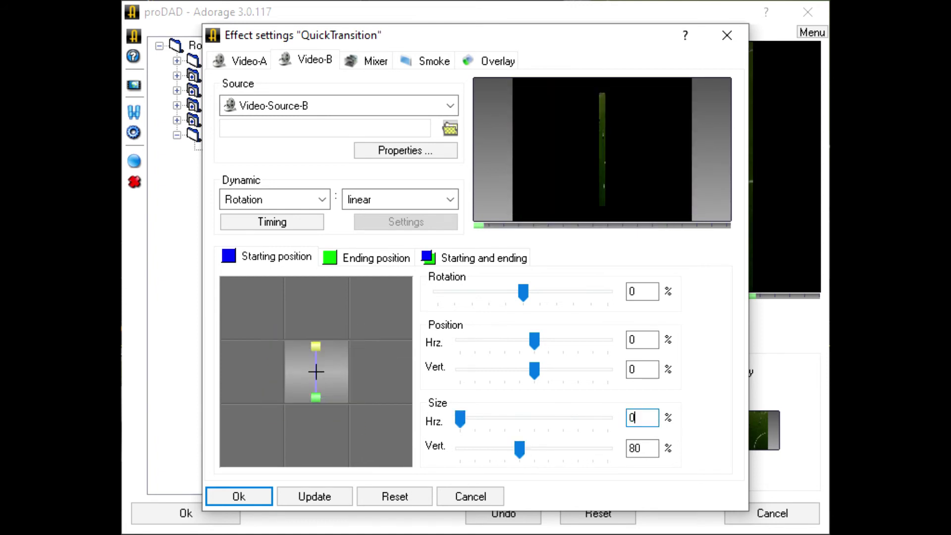
pyautogui.press('Left')
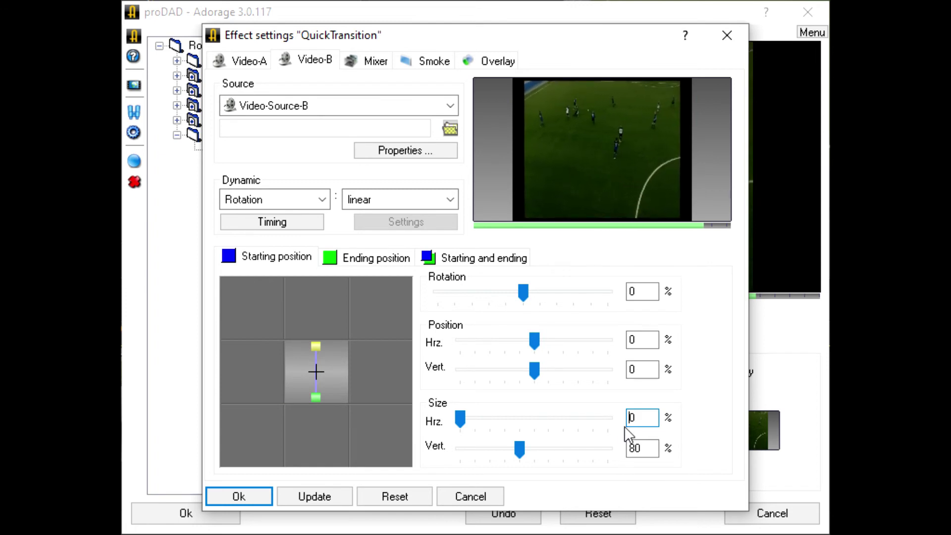
pyautogui.write('100')
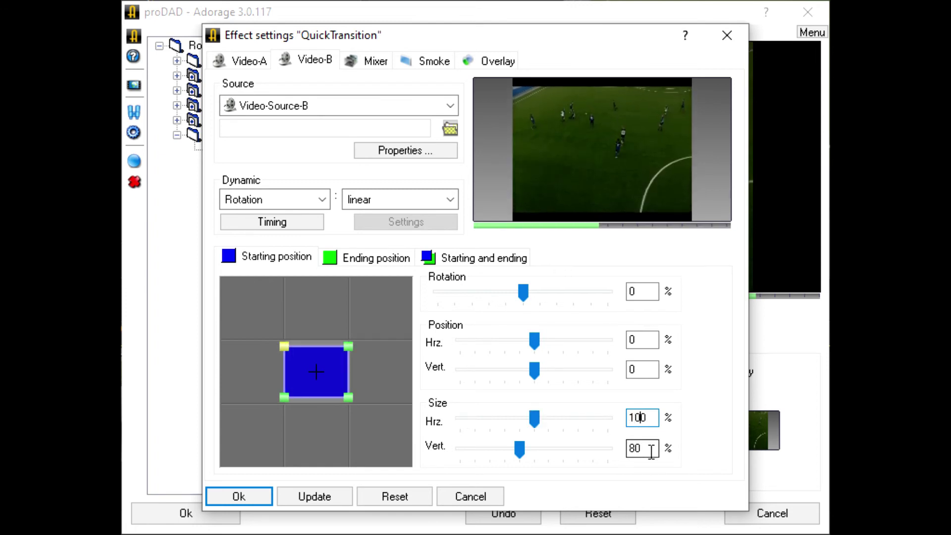
pyautogui.write('100')
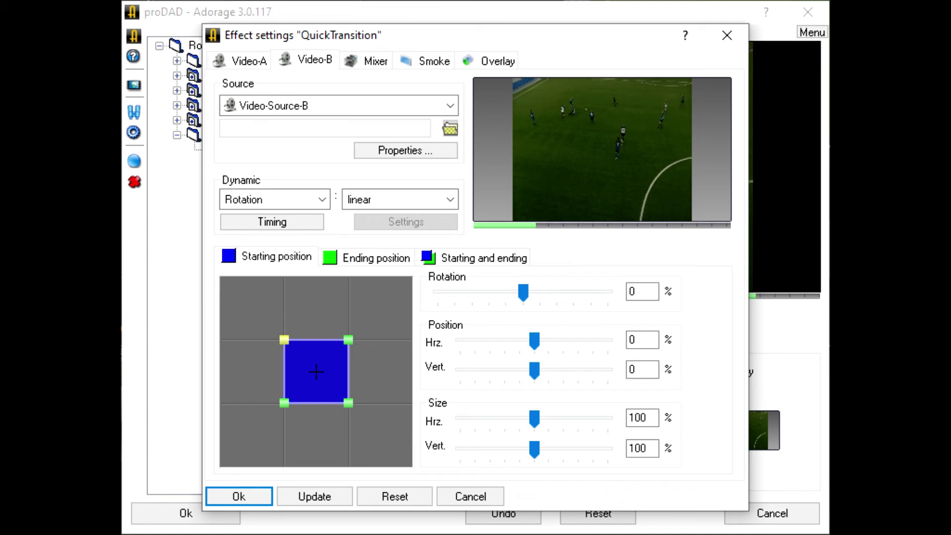
# Set Video-B's starting horizontal position to -100% and play the updated transition from the start of the timeline.
pyautogui.moveTo(531, 339); pyautogui.dragTo(450, 338)
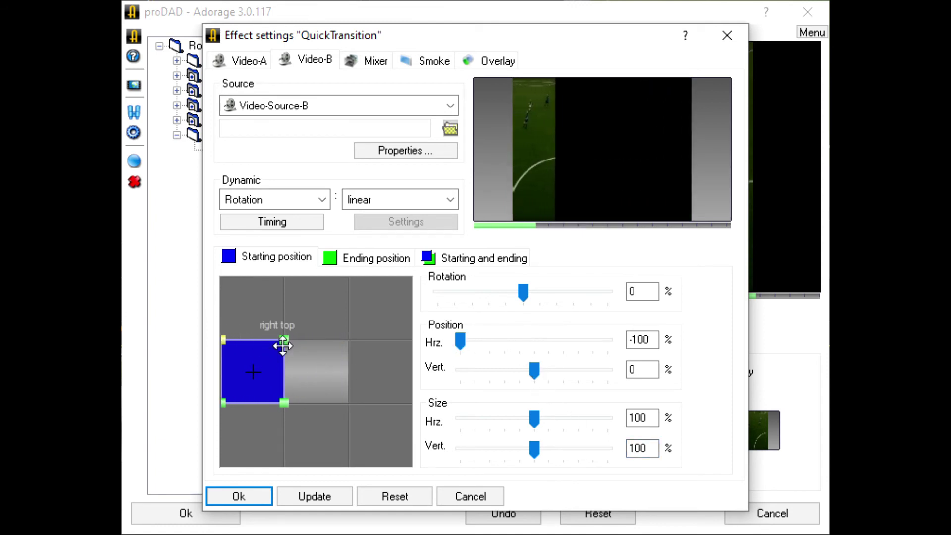
pyautogui.click(318, 498)
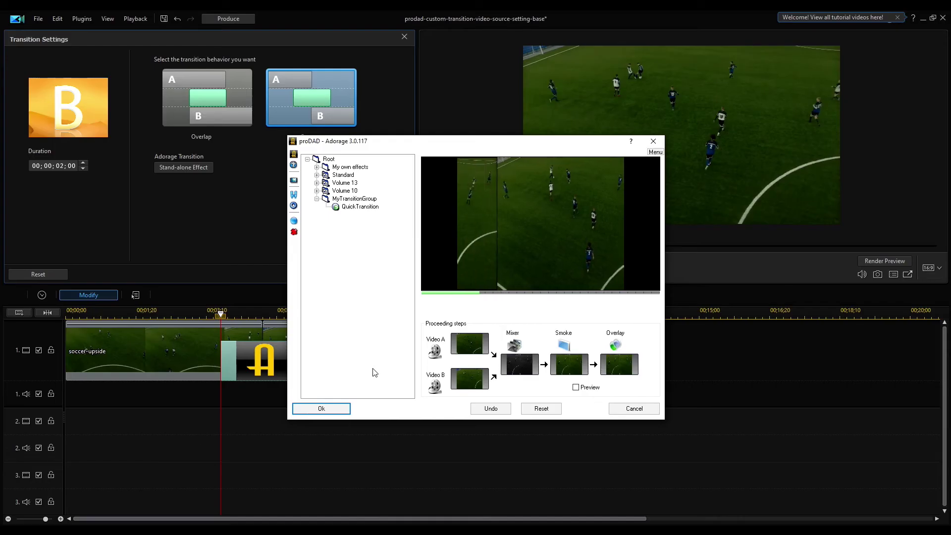
pyautogui.click(188, 515)
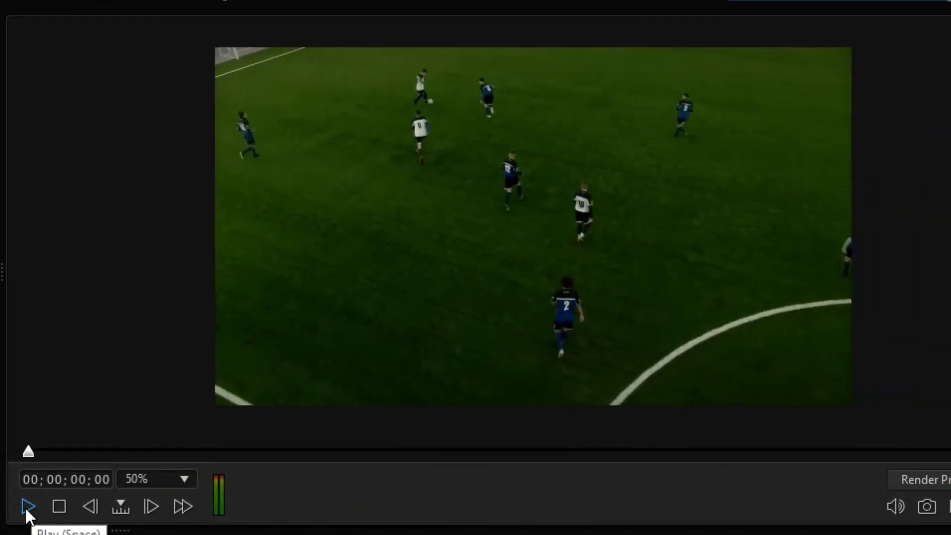
pyautogui.click(28, 507)
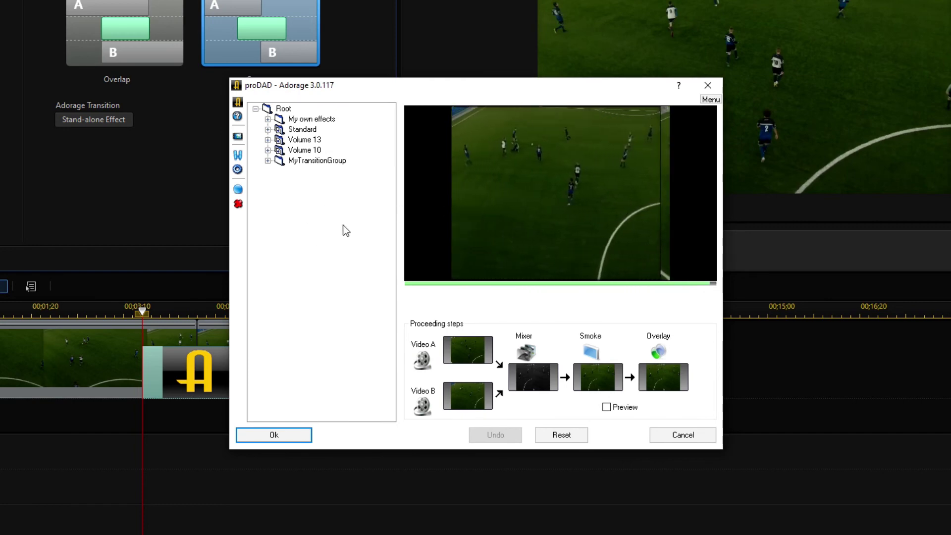
# Load QuickTransition from MyTransitionGroup and open the effect settings of its Video-A.
pyautogui.click(268, 161)
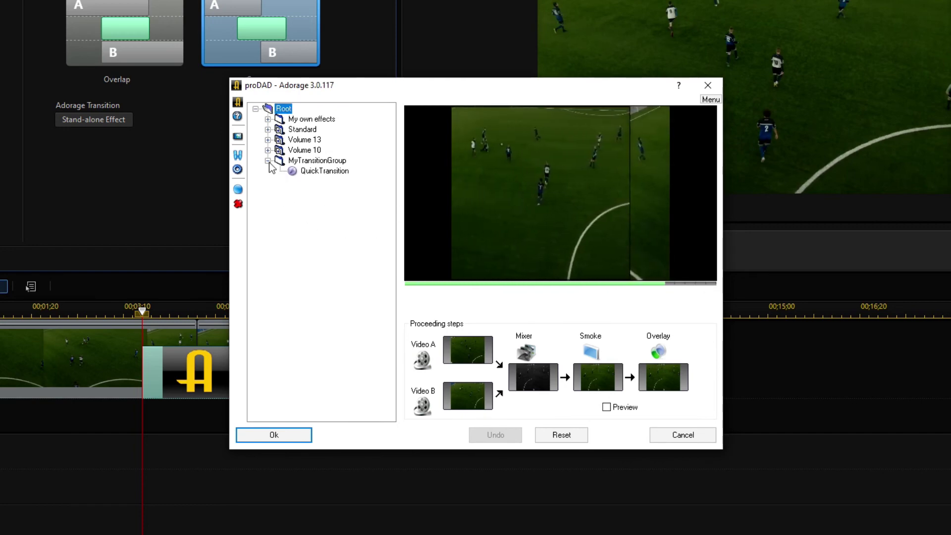
pyautogui.click(329, 173)
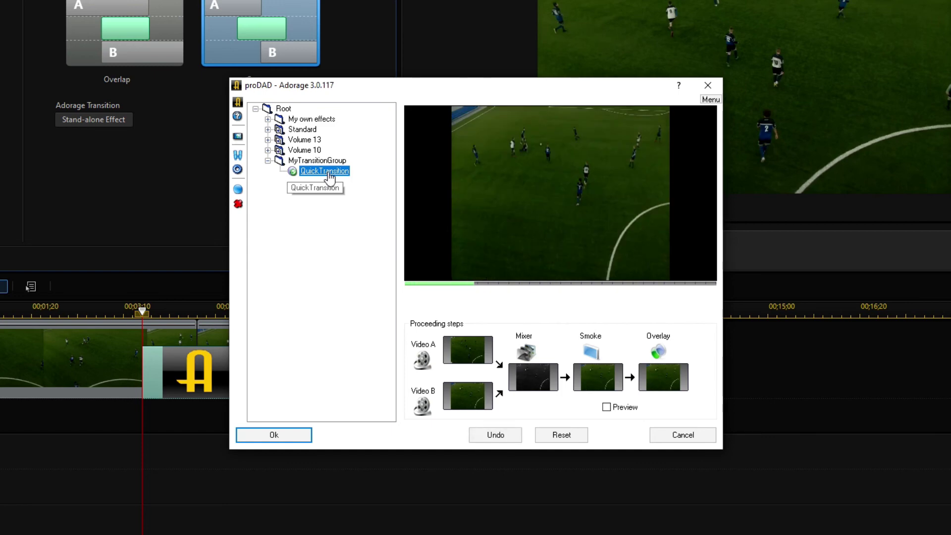
pyautogui.moveTo(507, 197)
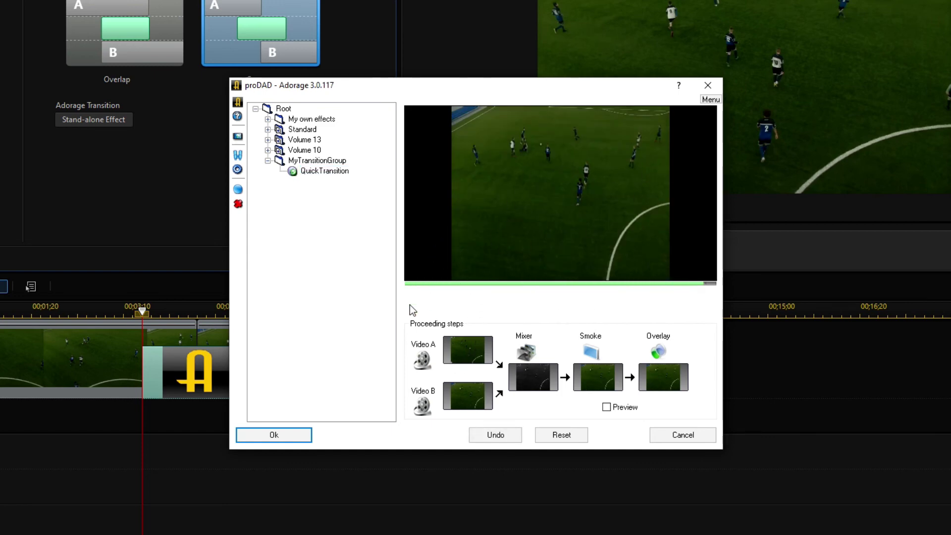
pyautogui.click(607, 407)
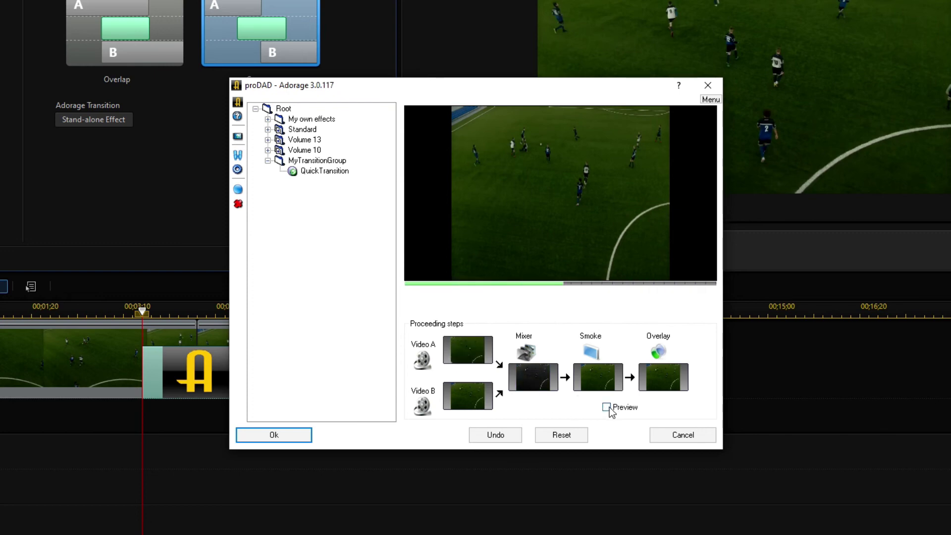
pyautogui.doubleClick(468, 352)
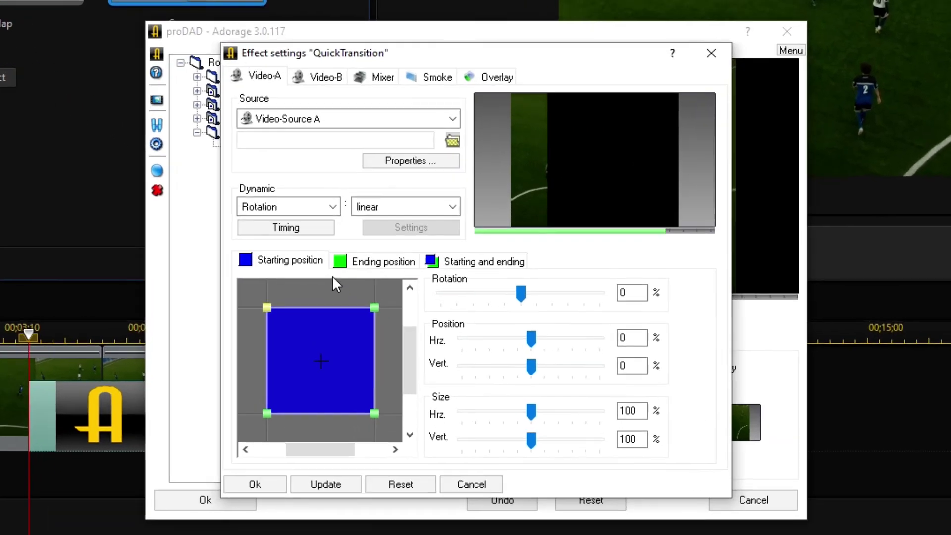
# Compare the starting and ending positions of Video-A and Video-B in QuickTransition.
pyautogui.click(407, 274)
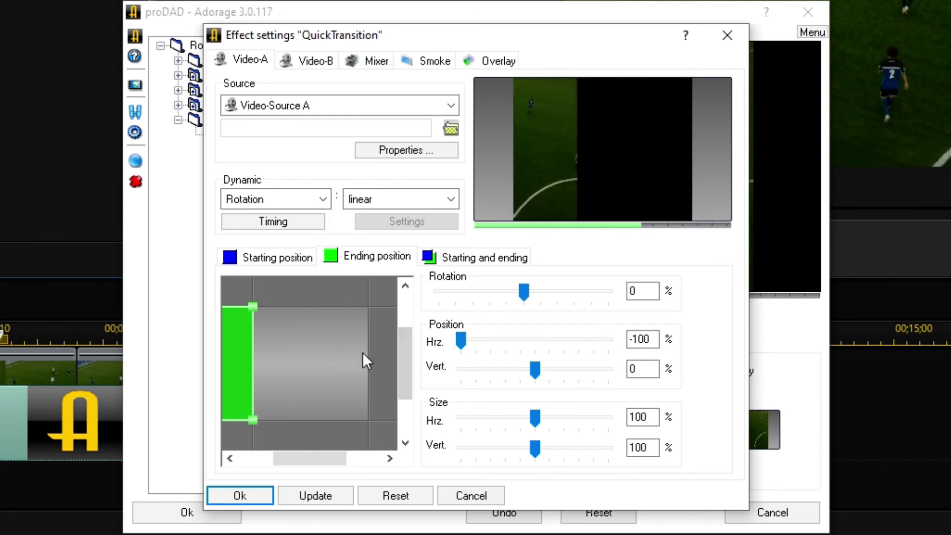
pyautogui.click(314, 63)
pyautogui.click(380, 261)
pyautogui.click(282, 258)
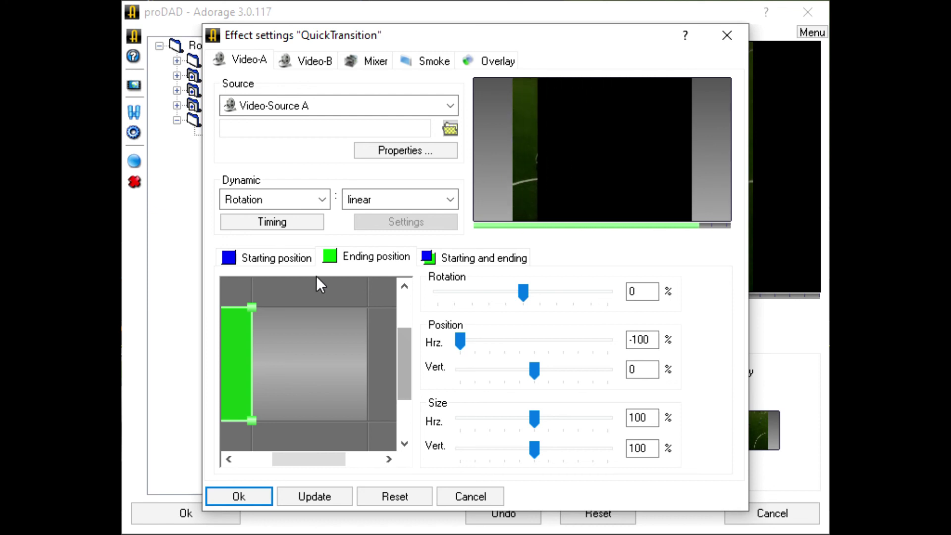
pyautogui.click(312, 62)
pyautogui.click(245, 62)
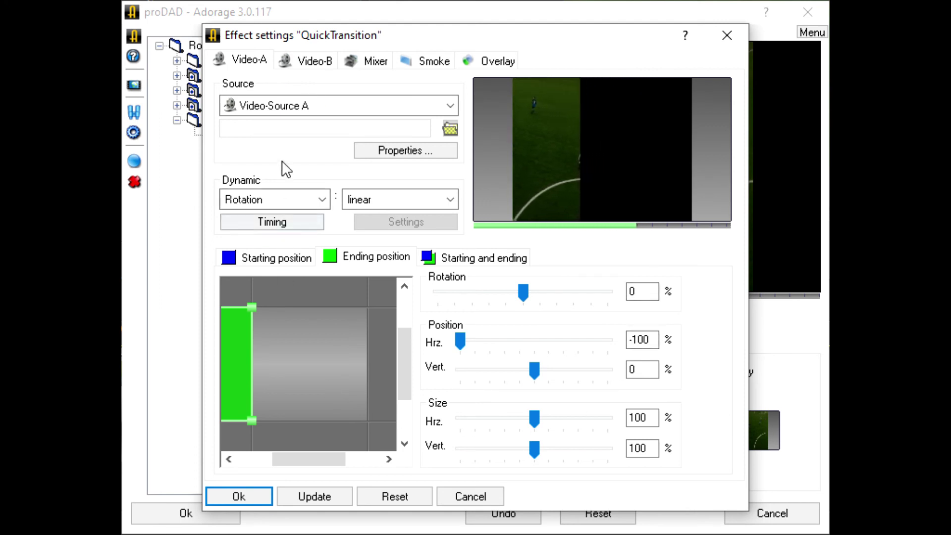
# Review QuickTransition's Mixer, Smoke and Overlay settings and accept the effect settings.
pyautogui.click(367, 62)
pyautogui.click(427, 70)
pyautogui.click(493, 67)
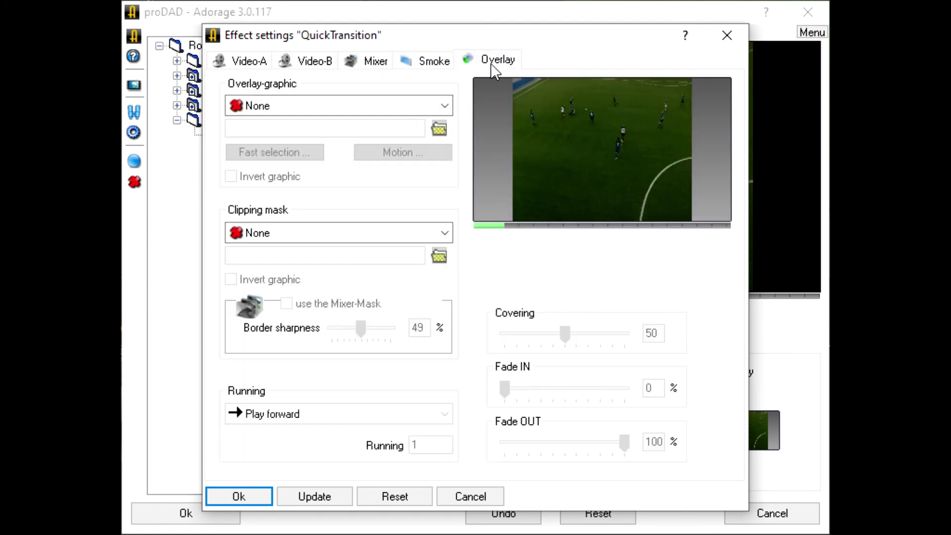
pyautogui.click(426, 60)
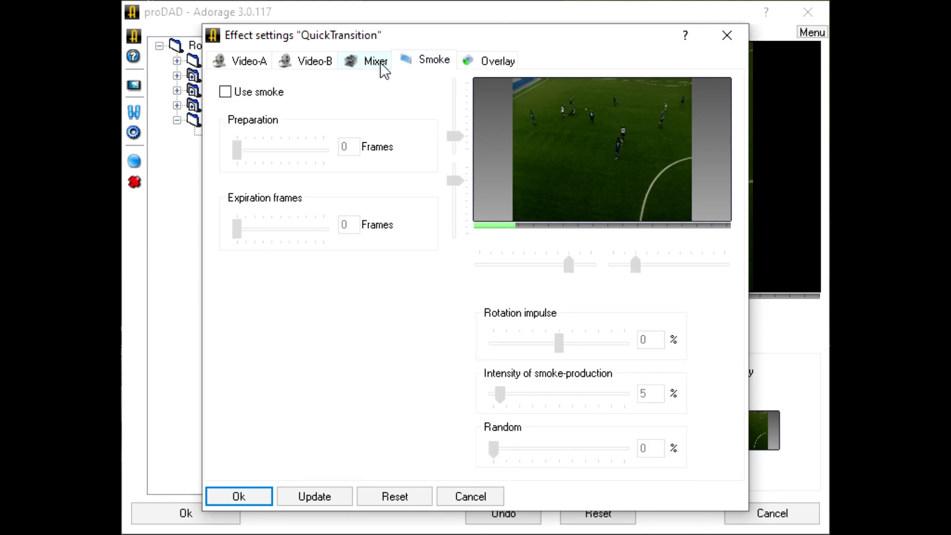
pyautogui.click(373, 61)
pyautogui.click(316, 61)
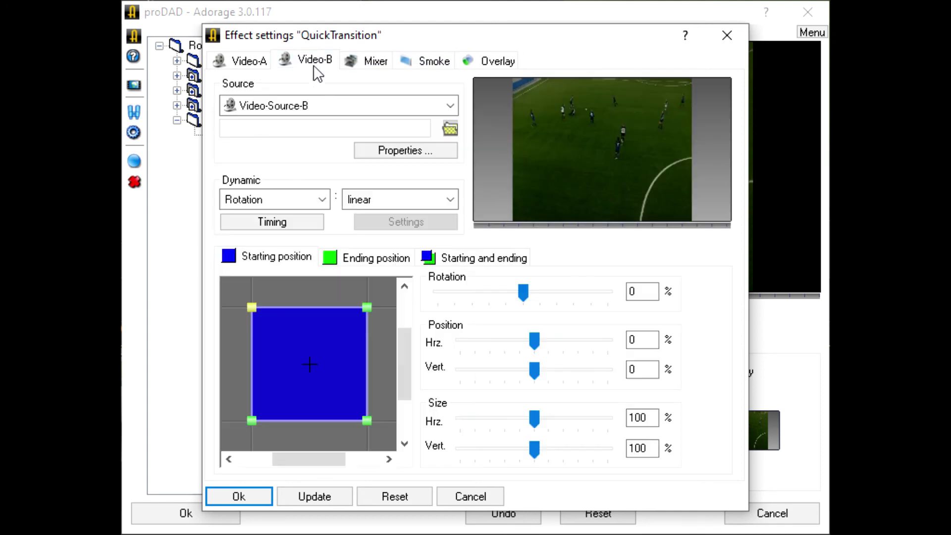
pyautogui.click(237, 64)
pyautogui.click(239, 496)
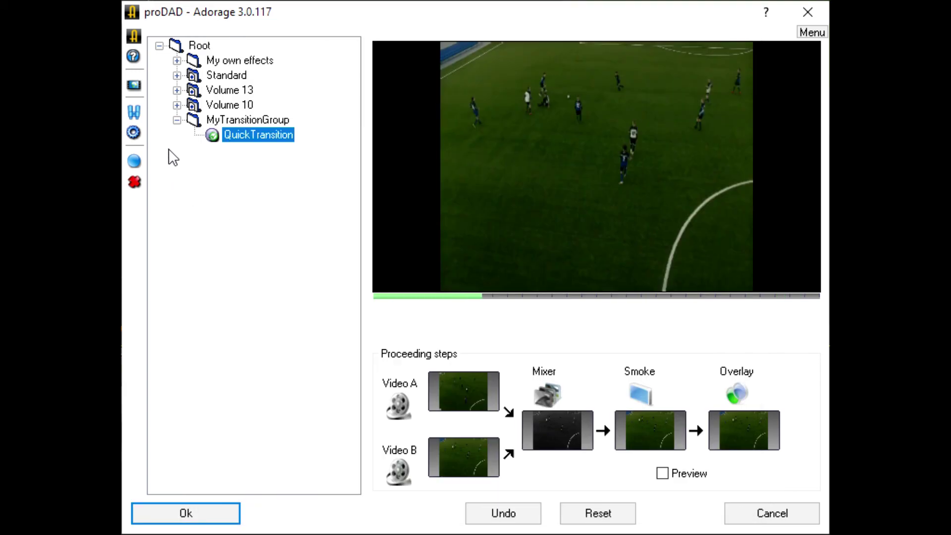
# Load the Comic effect from the Motif Transitions under Weddings & Love in Volume 10.
pyautogui.click(177, 106)
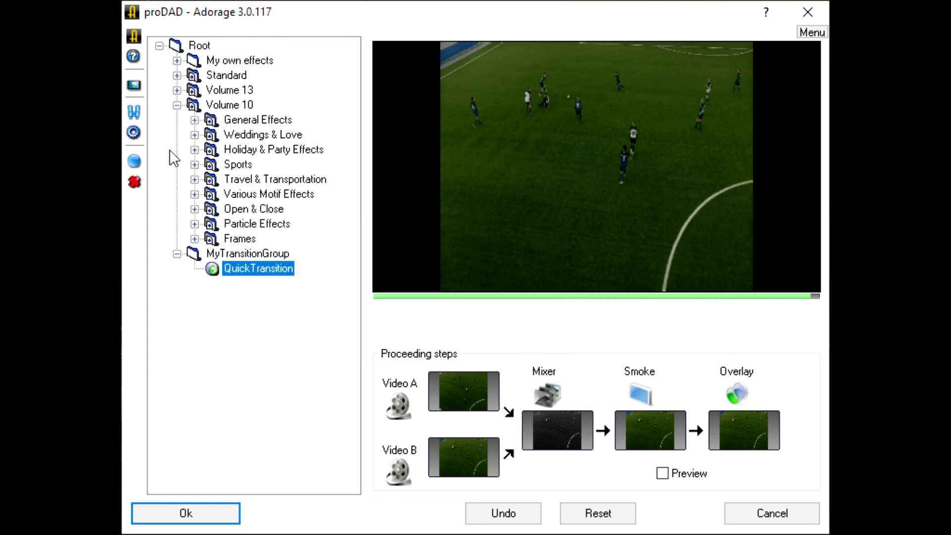
pyautogui.click(195, 135)
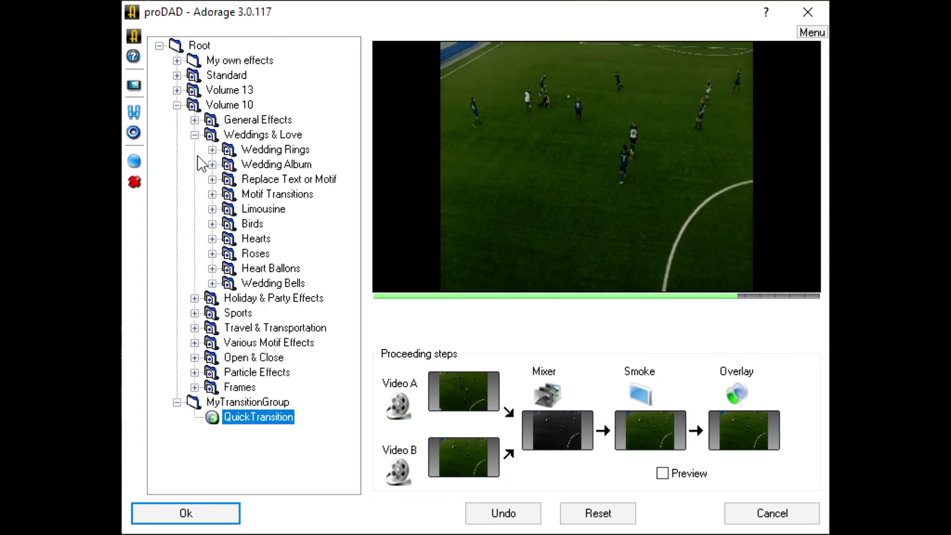
pyautogui.click(212, 194)
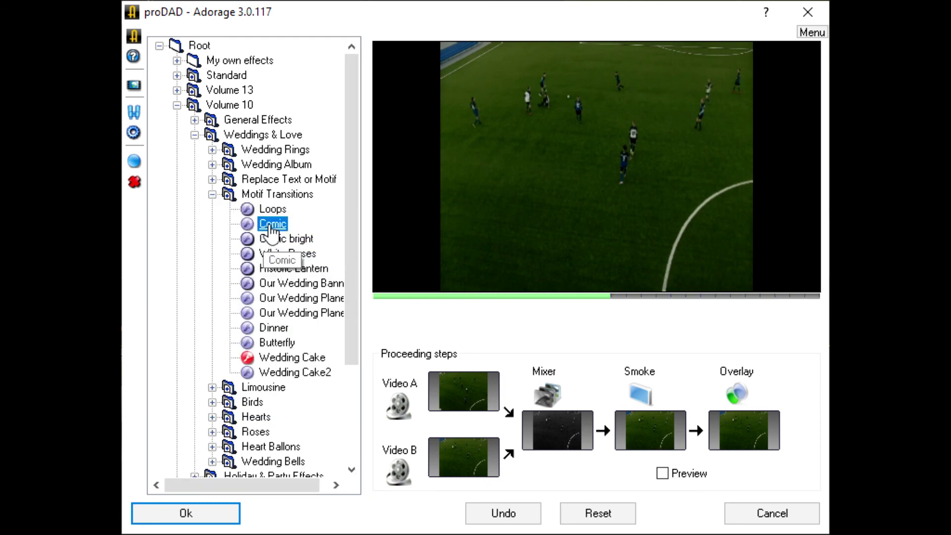
pyautogui.click(272, 227)
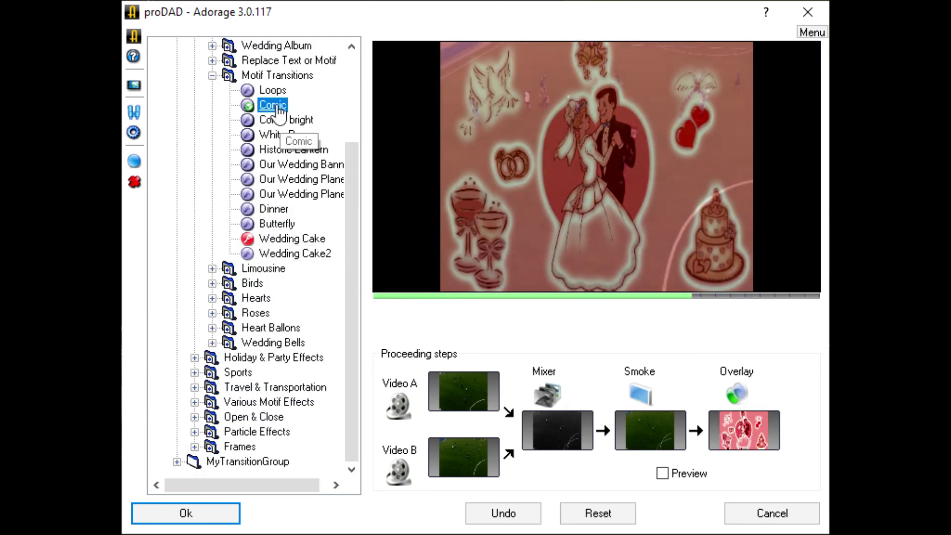
pyautogui.click(133, 132)
pyautogui.click(559, 382)
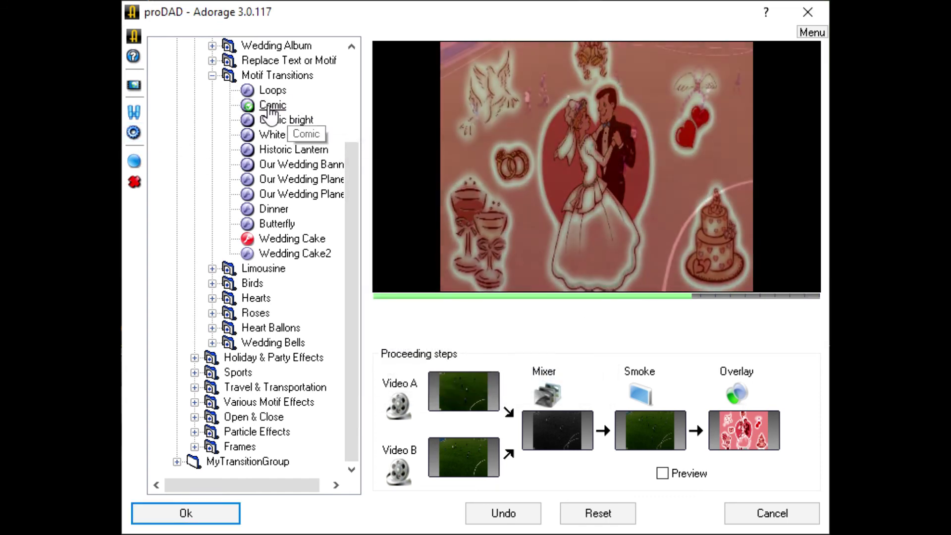
# Review the starting and ending positions of both videos in Comic's effect settings and close them.
pyautogui.doubleClick(286, 113)
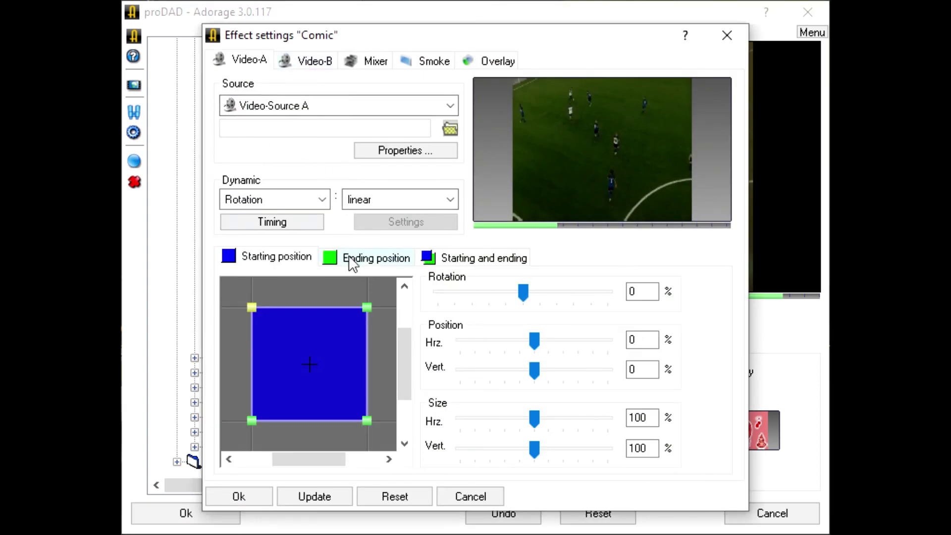
pyautogui.click(369, 258)
pyautogui.click(282, 258)
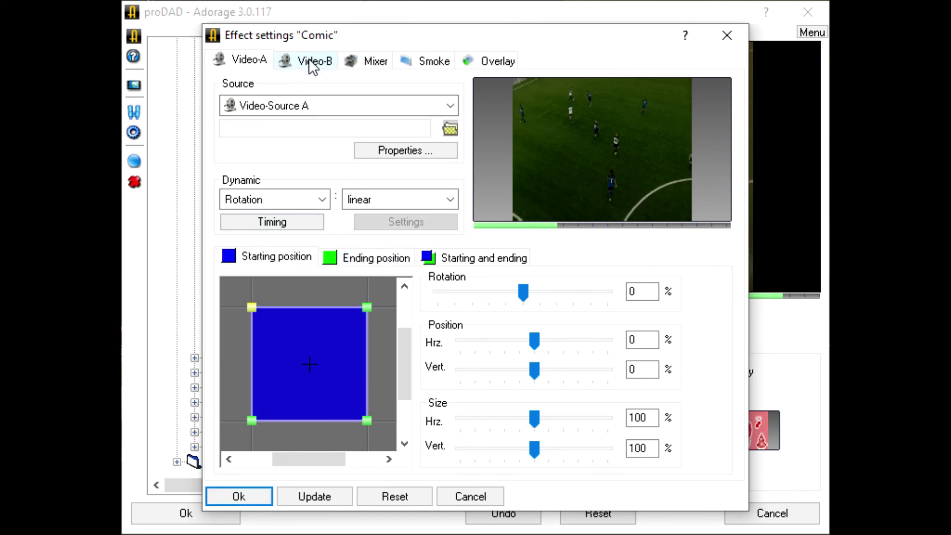
pyautogui.click(352, 262)
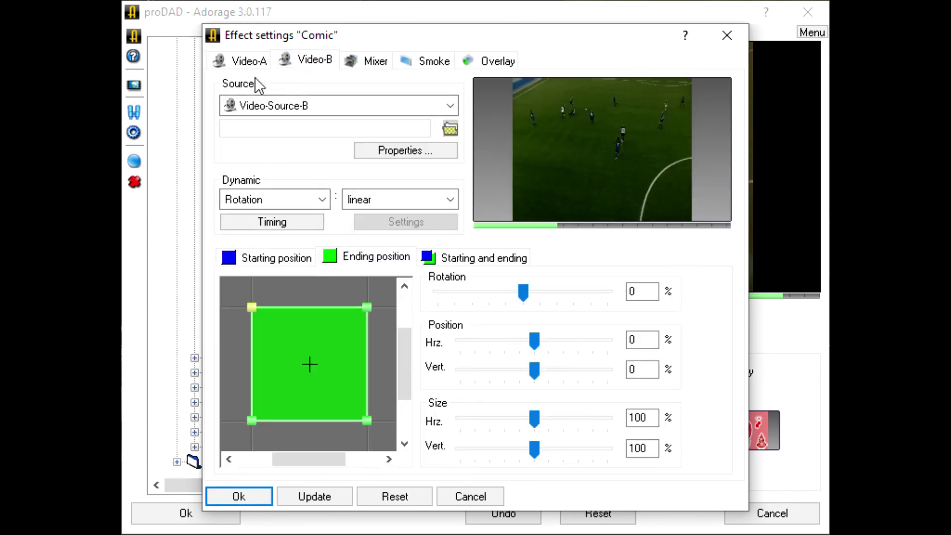
pyautogui.click(245, 60)
pyautogui.click(727, 35)
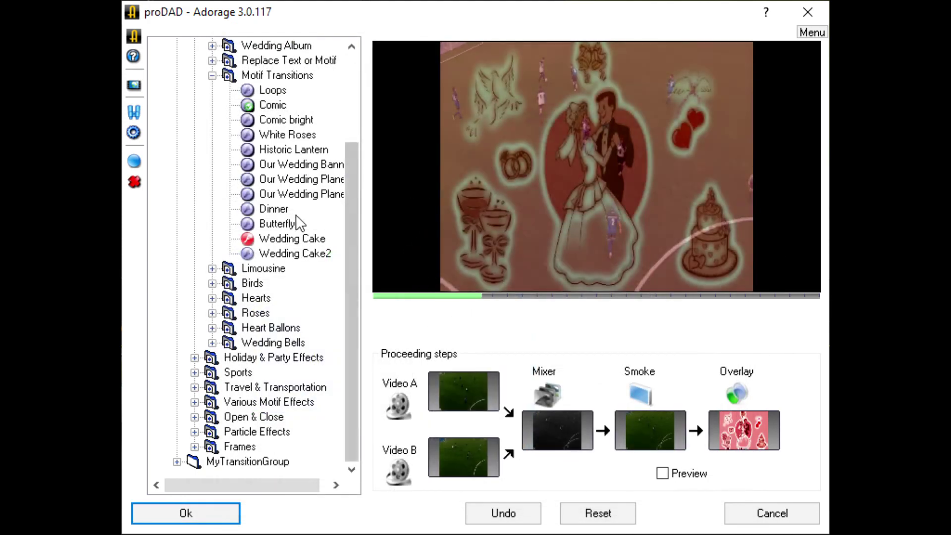
# Load the Dinner effect, check Video-B's settings and source properties, and collapse the Motif Transitions and Volume 10 groups.
pyautogui.click(276, 209)
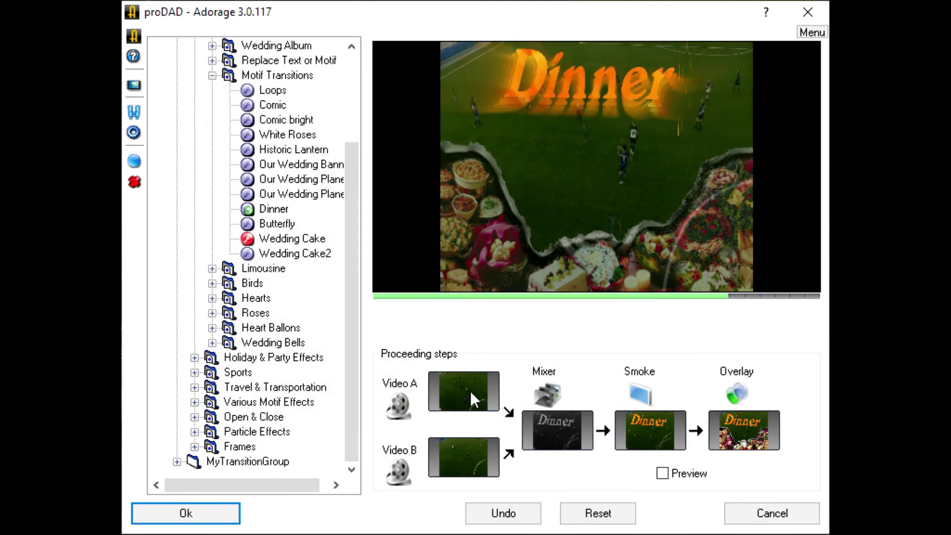
pyautogui.click(476, 401)
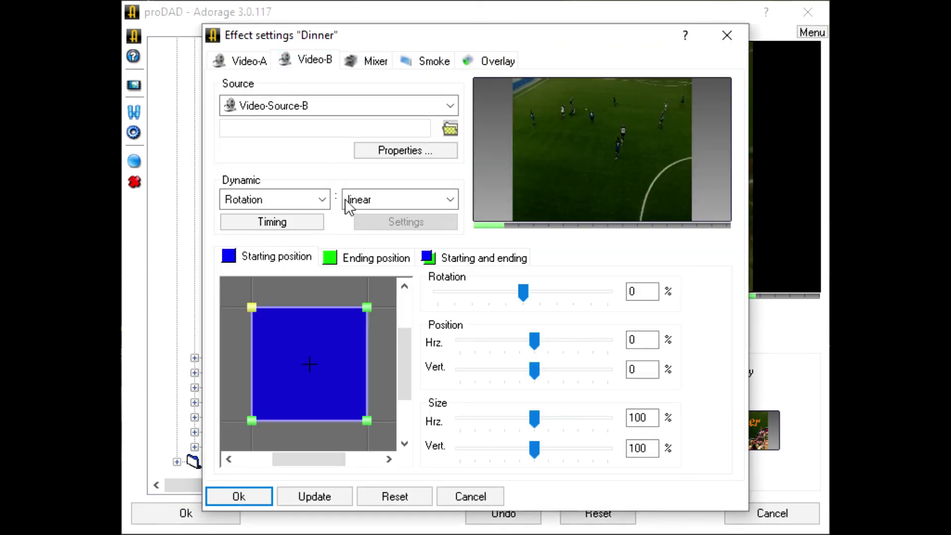
pyautogui.click(408, 148)
pyautogui.click(465, 347)
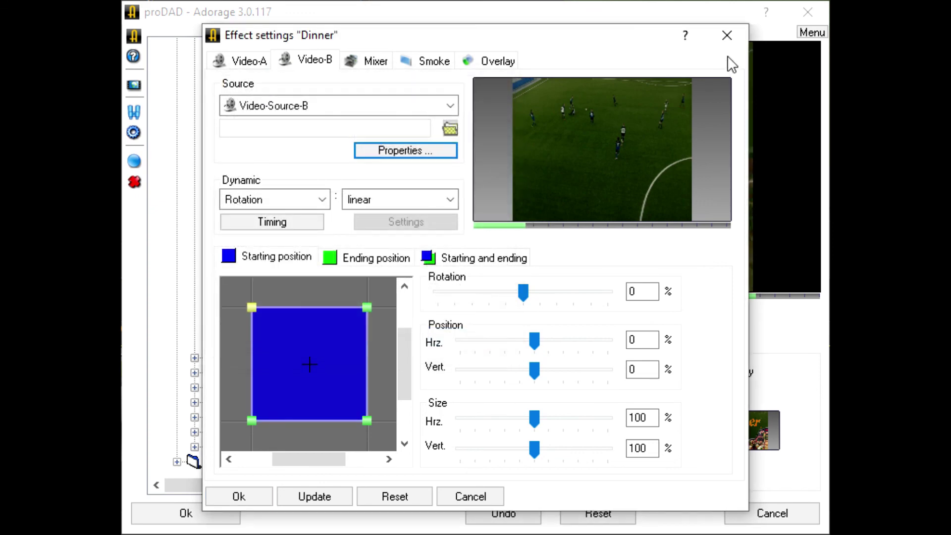
pyautogui.click(727, 35)
pyautogui.click(212, 75)
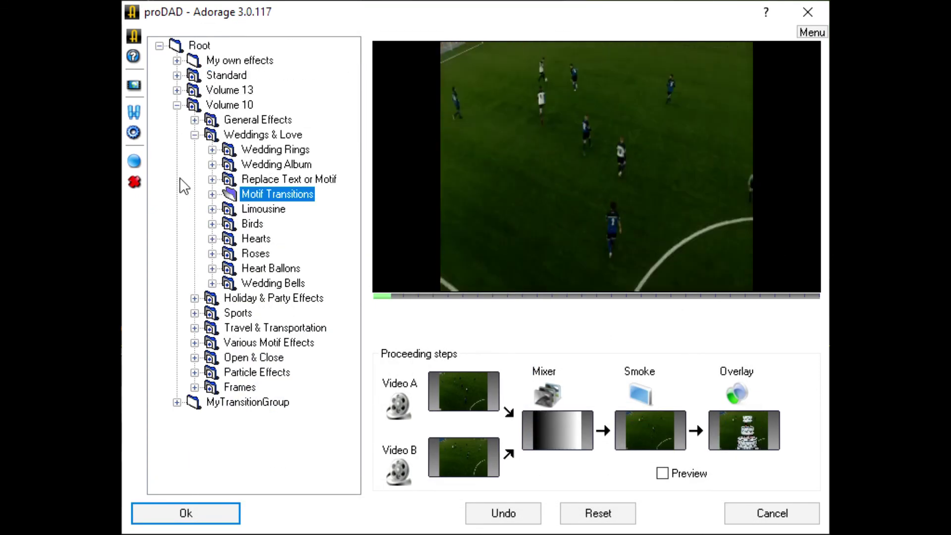
pyautogui.click(176, 105)
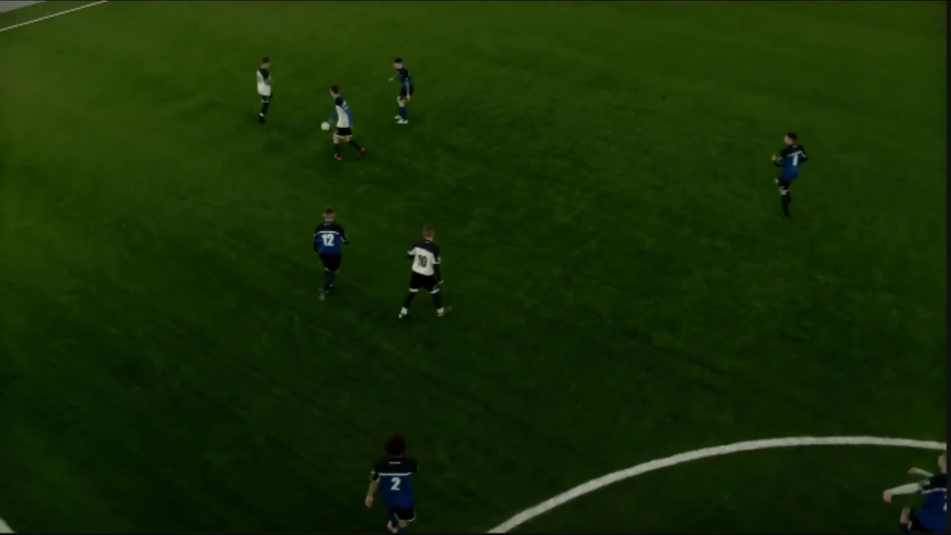